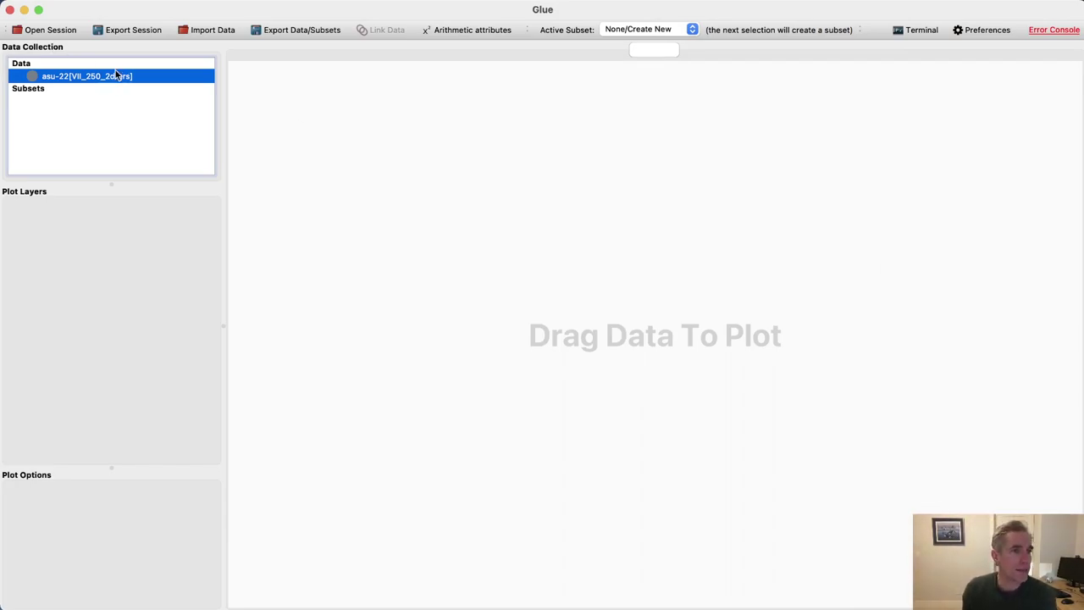
Step: Create a widened 2D Scatter of the asu-22 catalog with RAJ2000 on x and DEJ2000 on y
drag(55, 77, 593, 237)
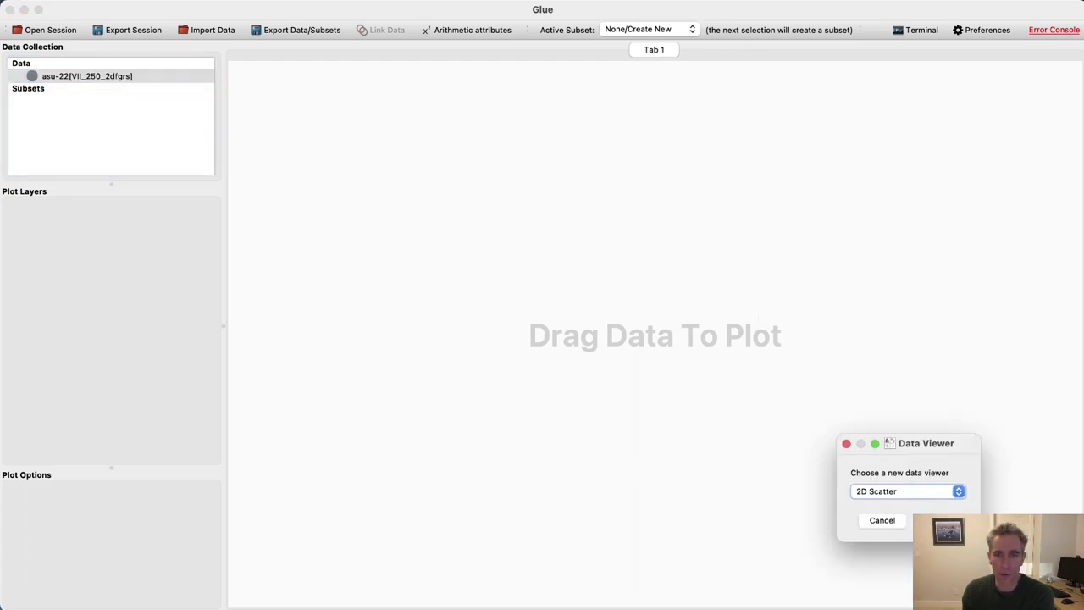
key(Return)
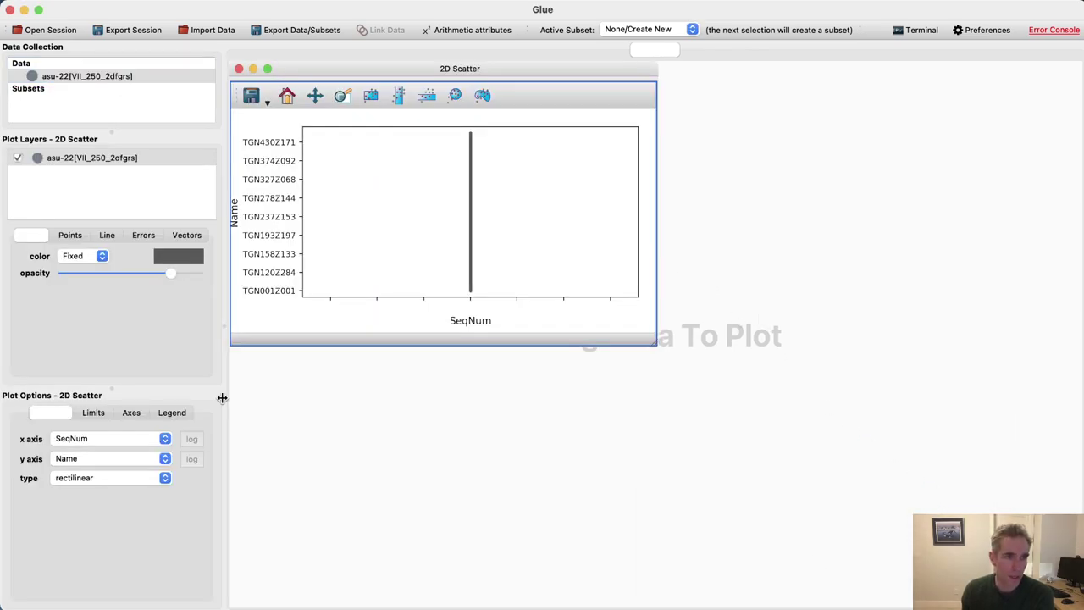
click(123, 441)
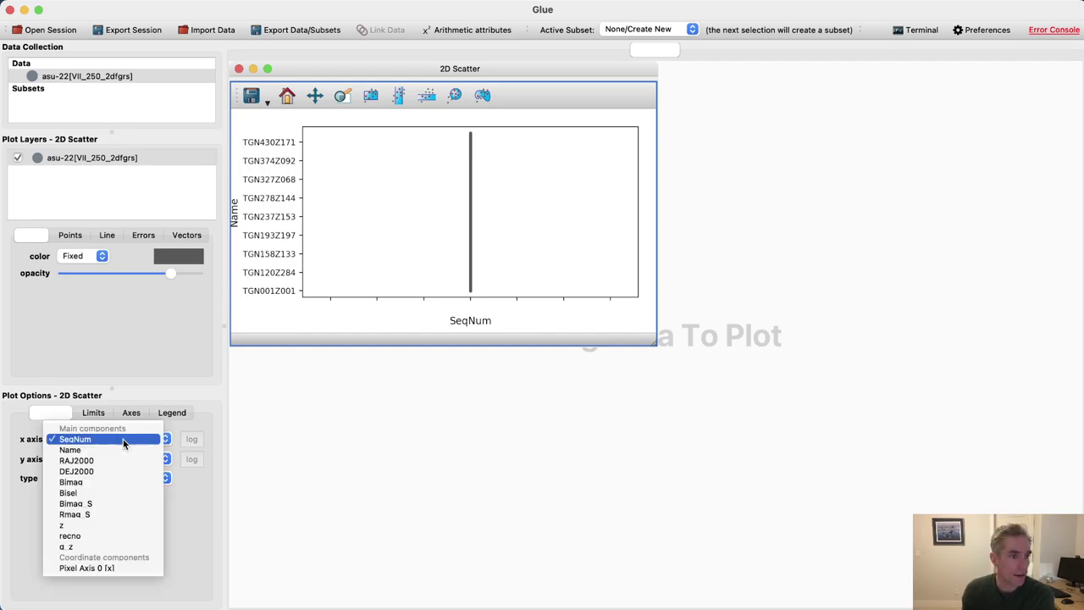
click(118, 459)
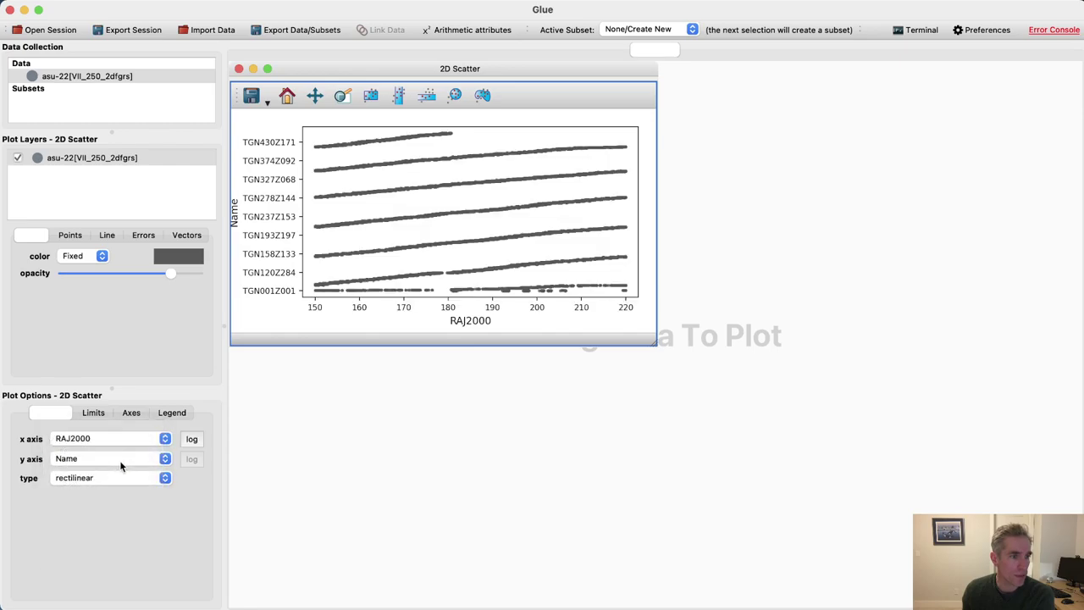
click(120, 460)
click(153, 480)
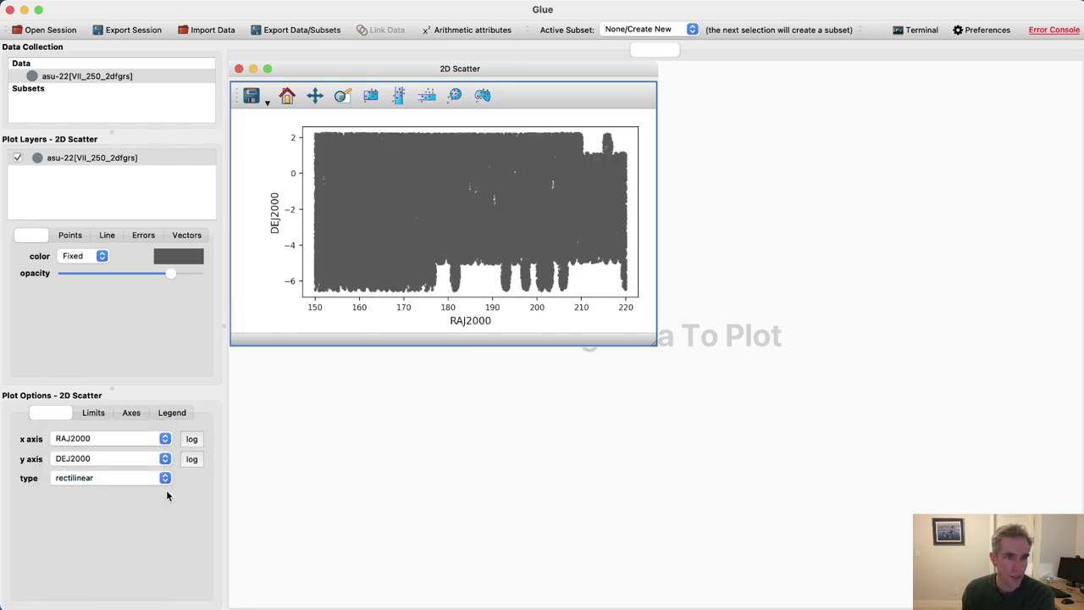
drag(652, 342, 1047, 313)
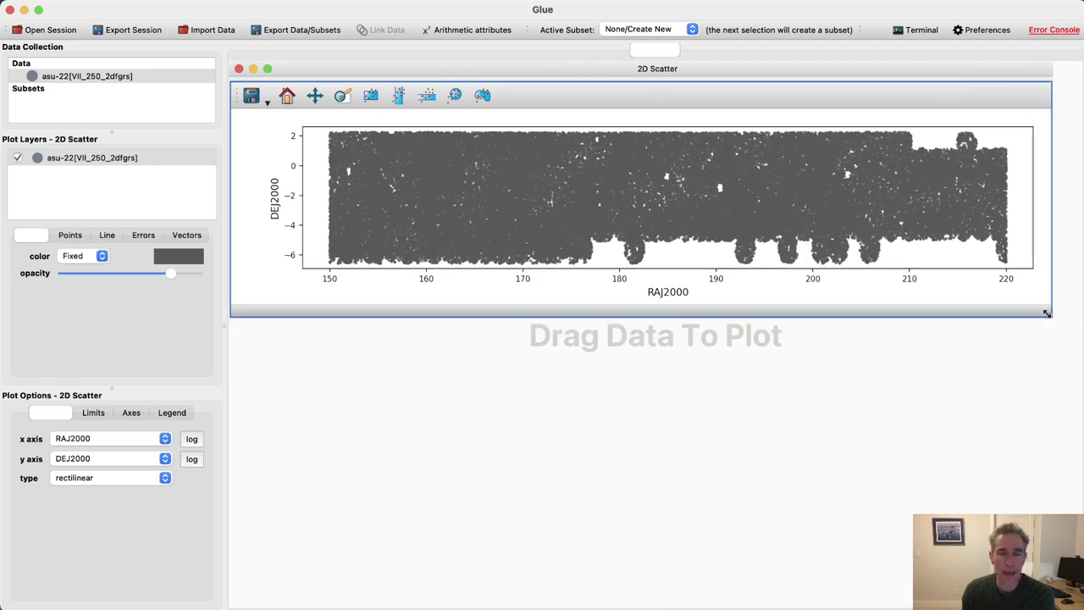
Step: Lower the point scaling in the Points settings and enlarge the scatter window's height
click(73, 237)
mouse_move(113, 317)
mouse_down()
mouse_move(138, 321)
mouse_move(108, 316)
mouse_up()
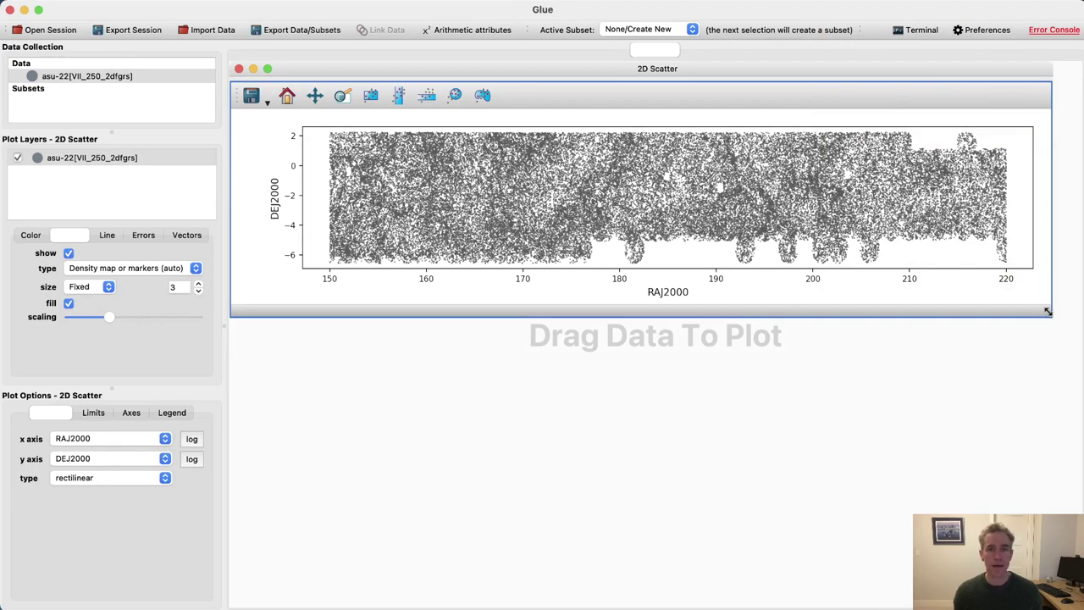
drag(1047, 311, 1069, 482)
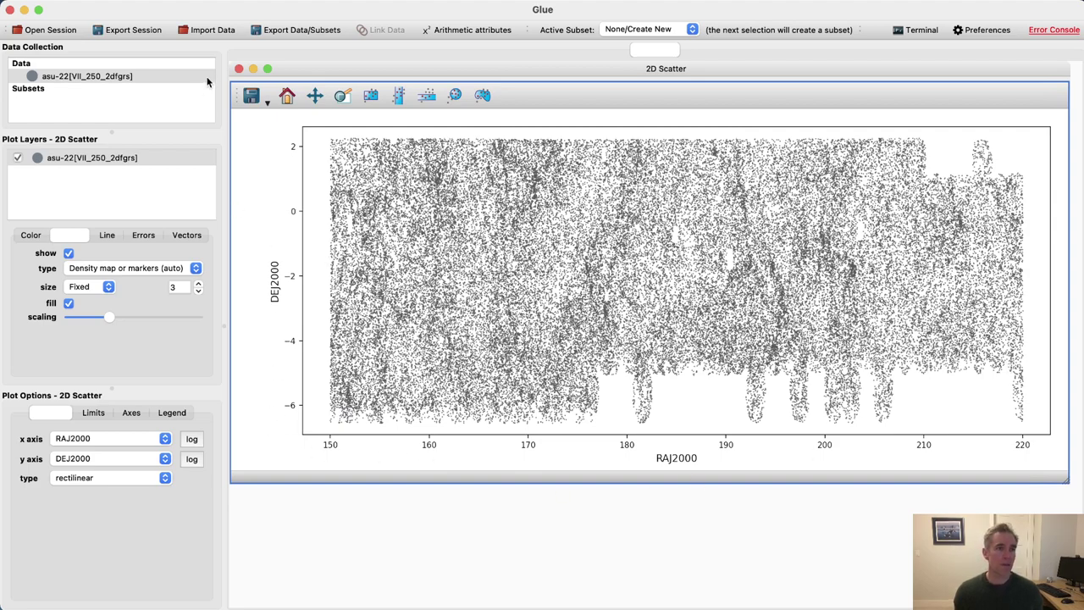
Step: Close the sky scatter plot and drop the asu-22 catalog into a new 2D Scatter viewer
click(239, 69)
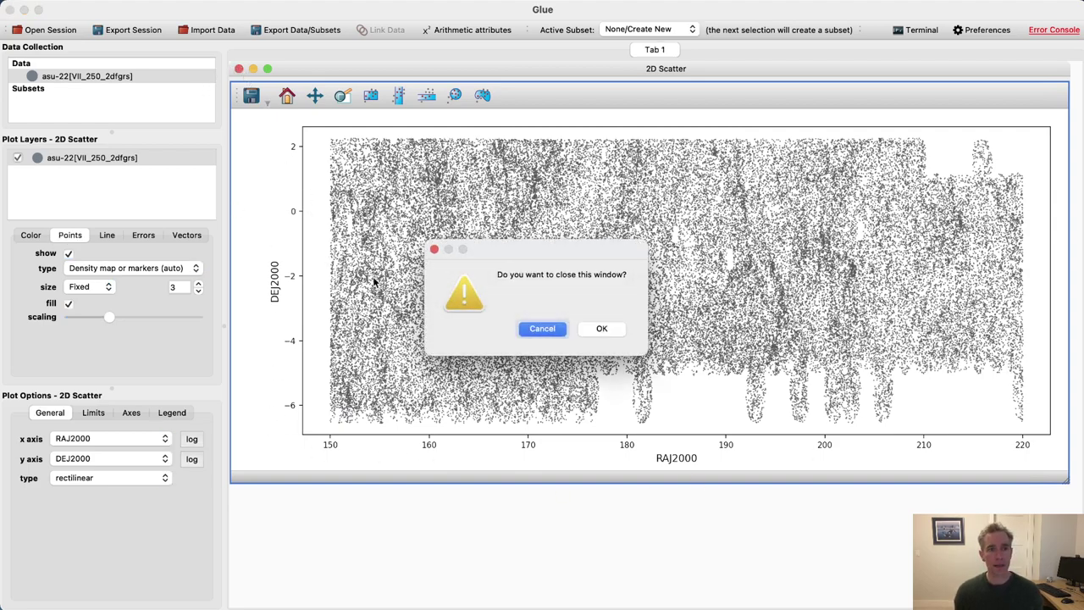
click(618, 328)
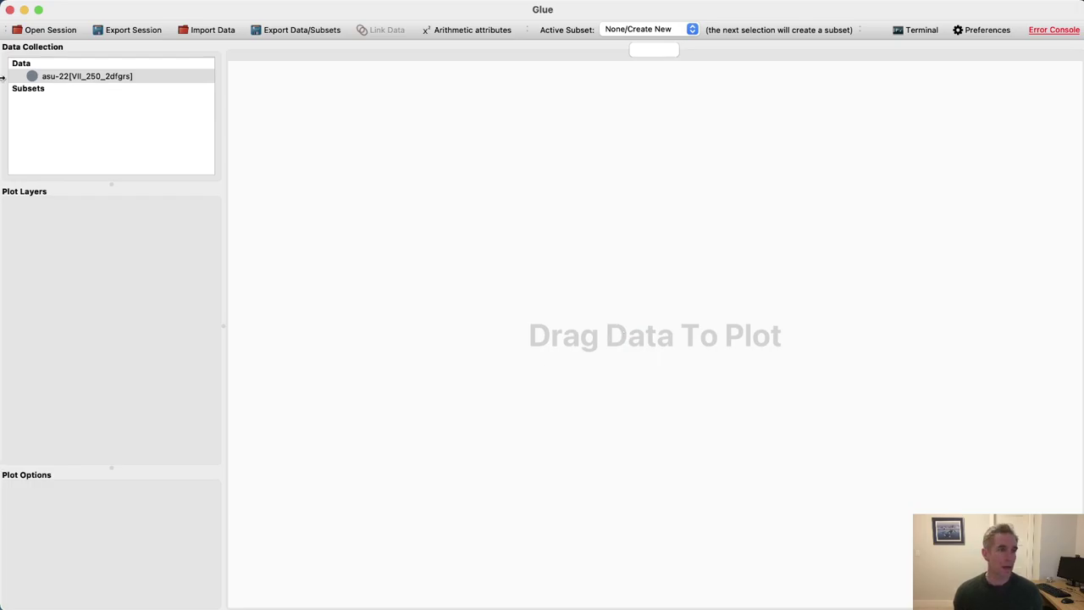
drag(111, 75, 716, 313)
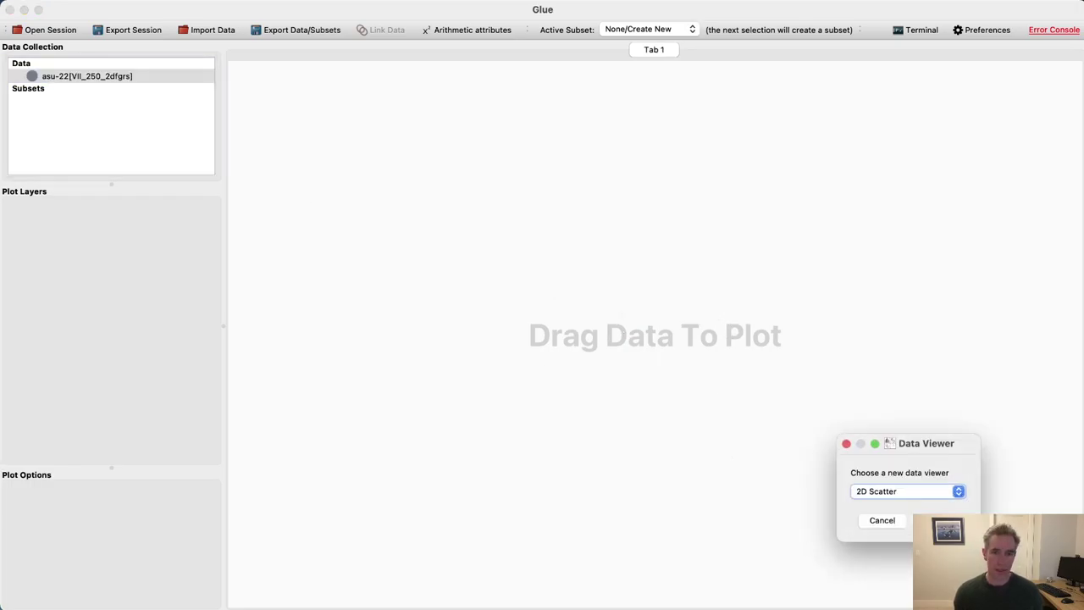
key(Return)
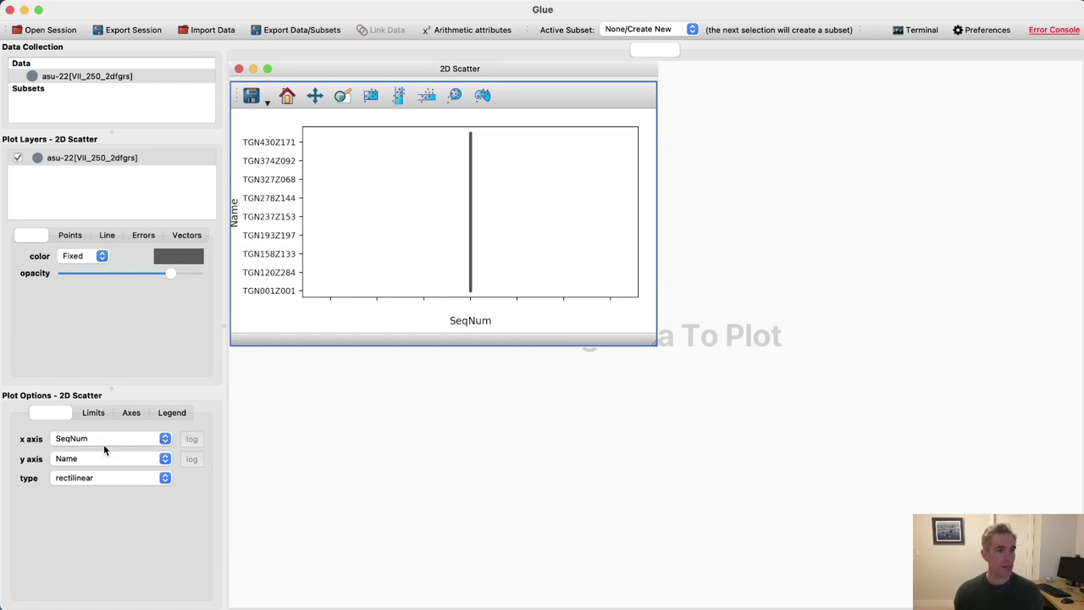
Step: Plot redshift z on the y axis against RAJ2000 on the x axis
click(106, 439)
click(103, 460)
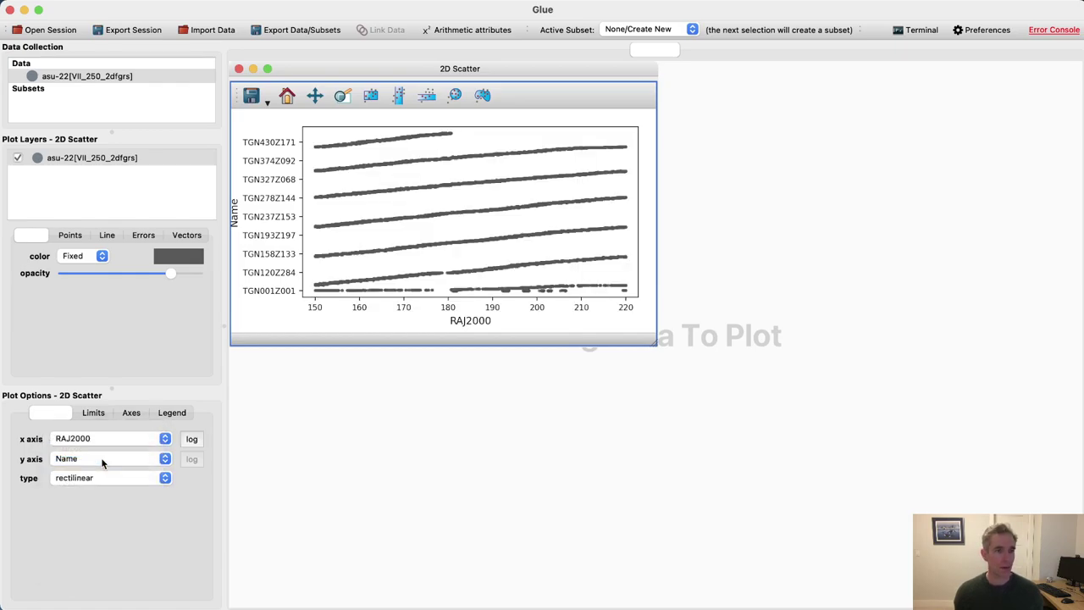
click(102, 462)
click(97, 536)
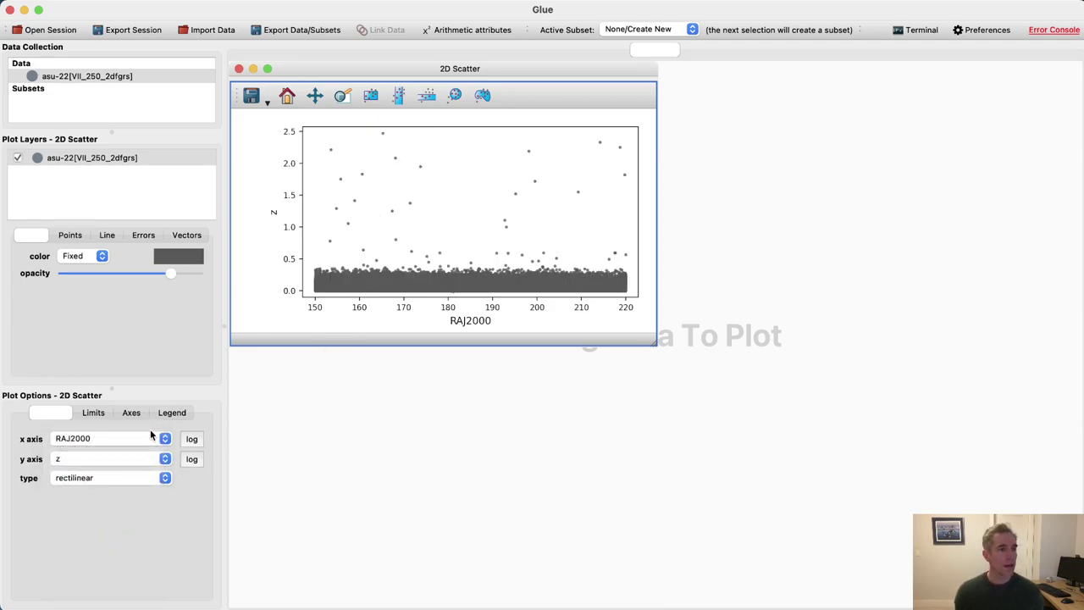
Step: Switch the scatter to a polar projection with the angle measured in degrees
click(105, 477)
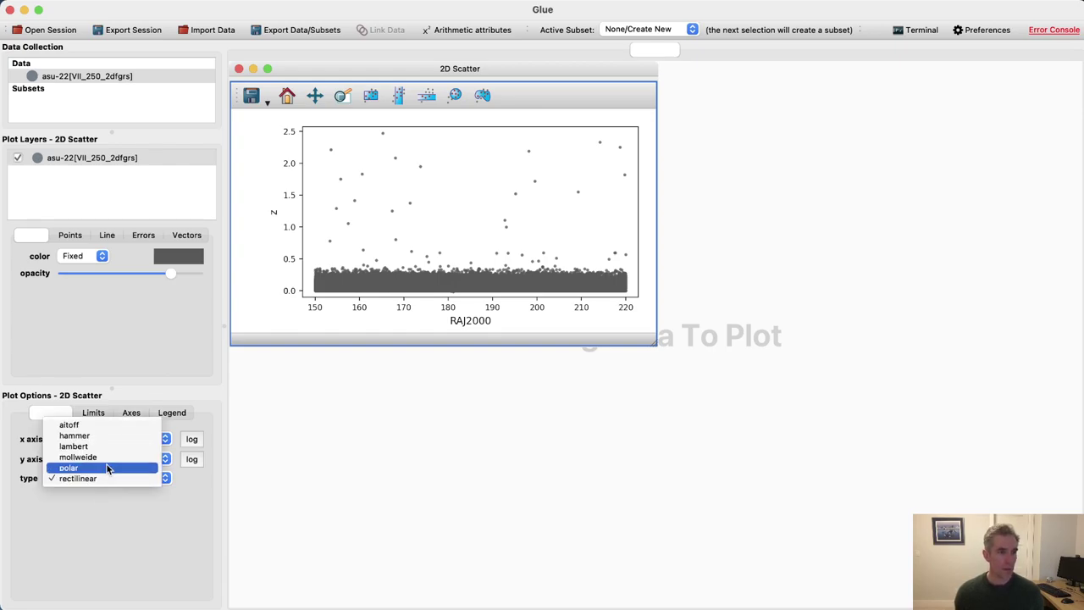
click(106, 467)
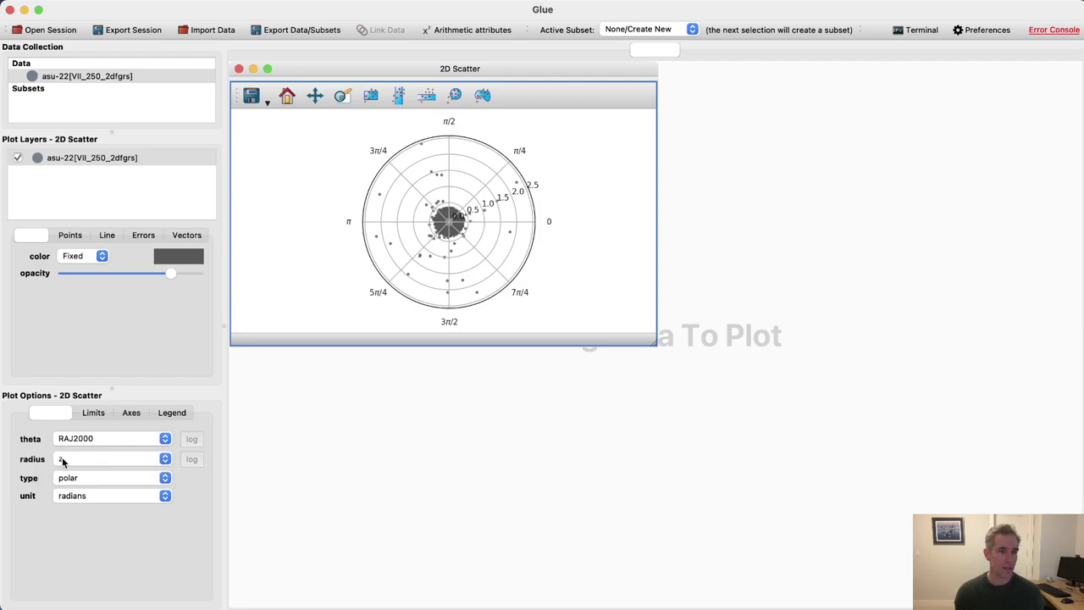
click(90, 496)
click(87, 507)
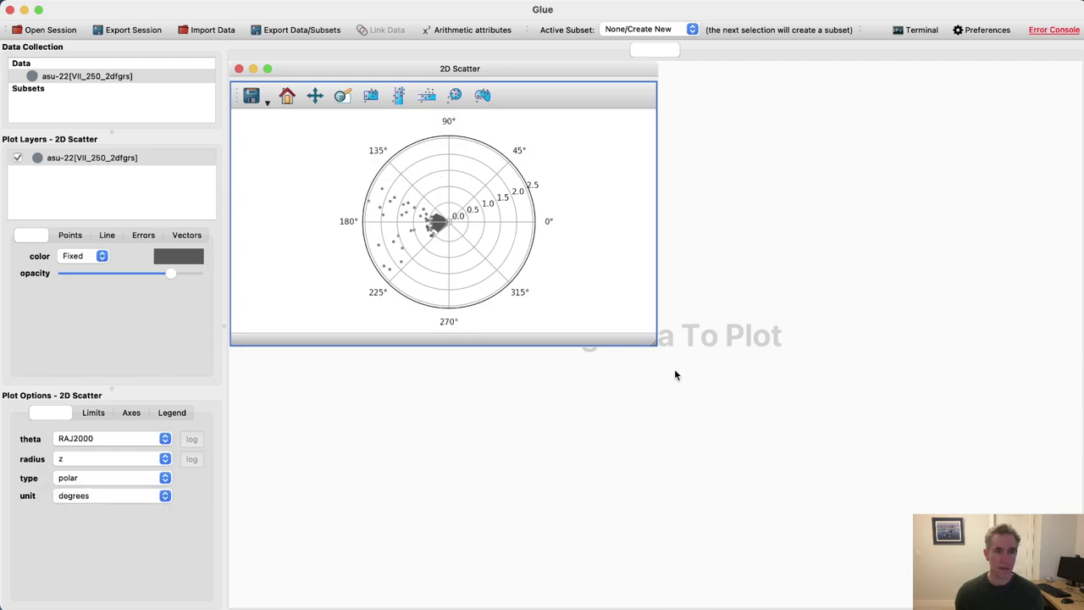
Step: Enlarge the polar plot window, enable the zoom tool, then close the polar plot
drag(646, 339, 1013, 606)
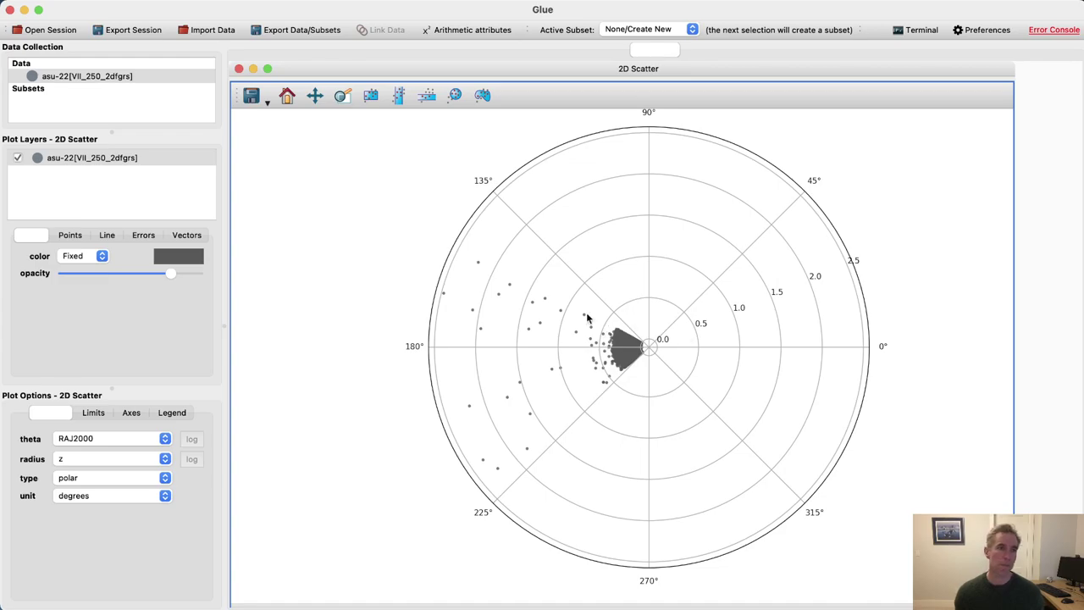
click(341, 95)
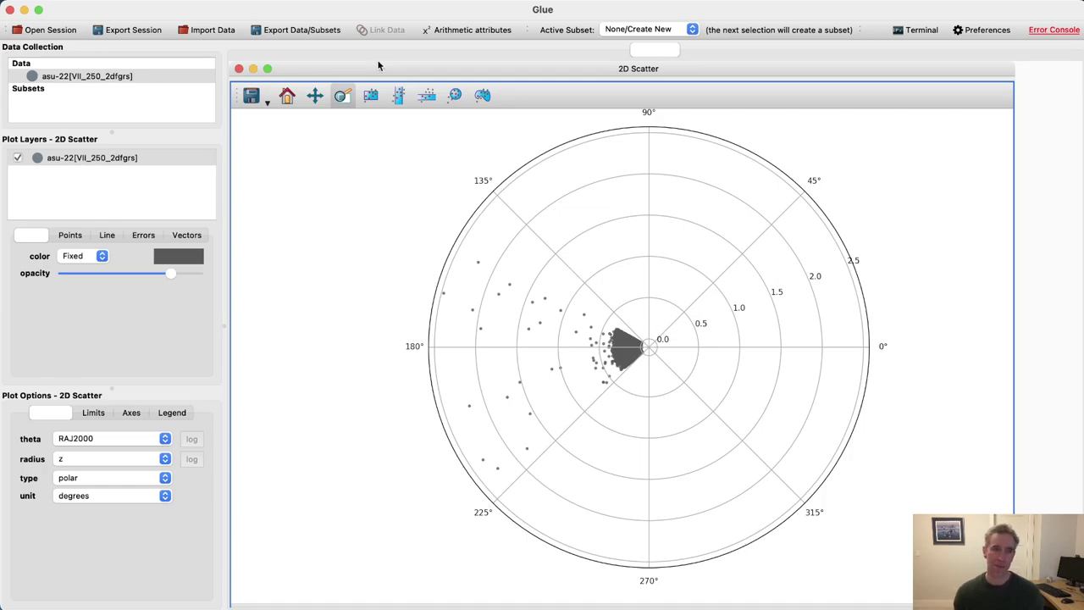
click(240, 69)
click(615, 327)
Step: Open the Arithmetic attributes editor and start a new attribute named x
click(457, 32)
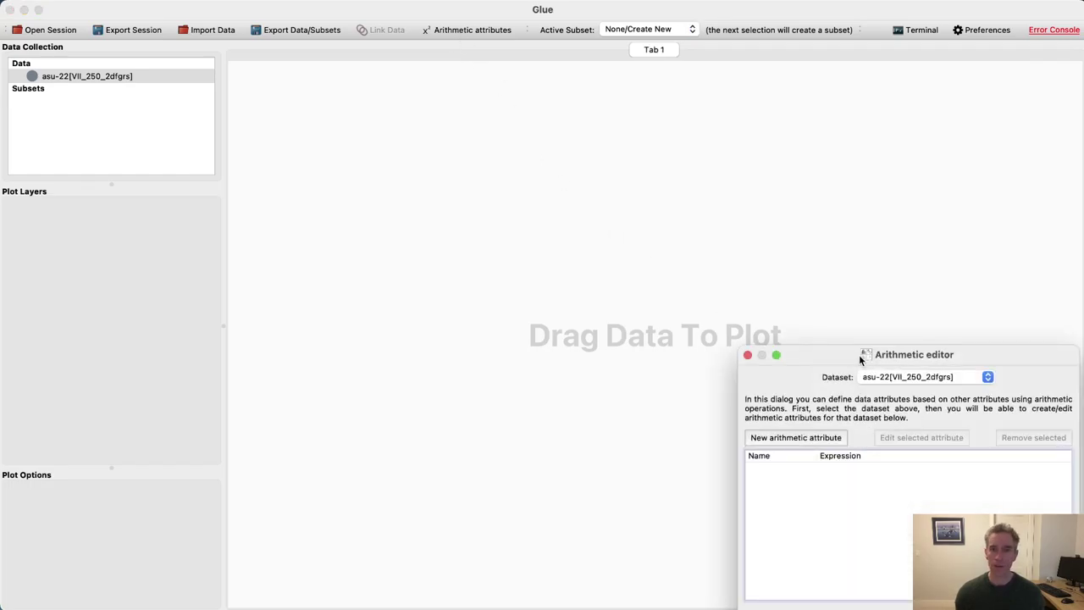
drag(859, 354, 525, 181)
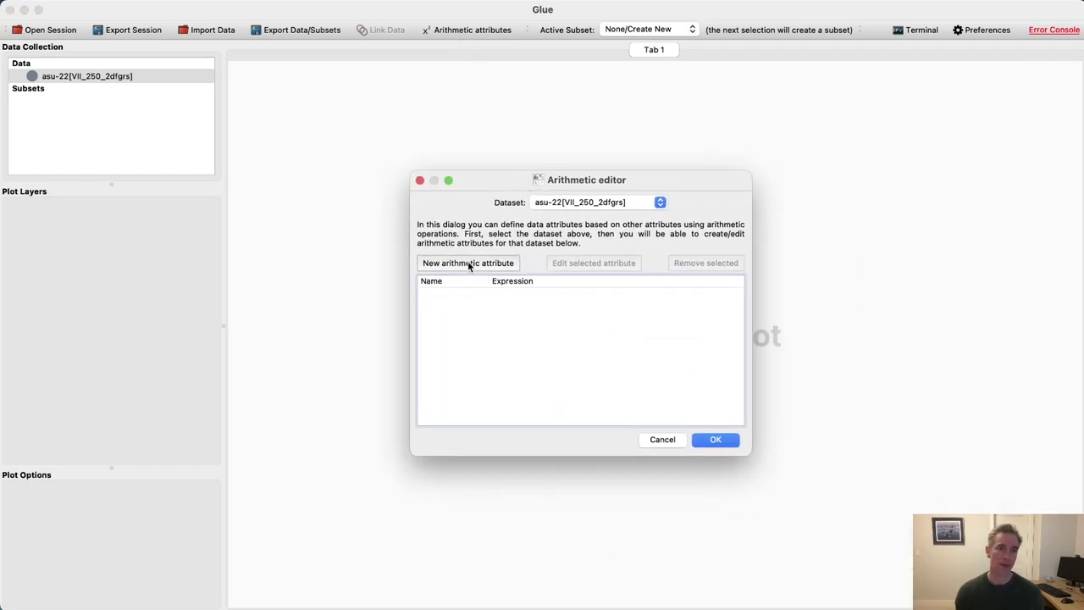
click(468, 262)
click(499, 184)
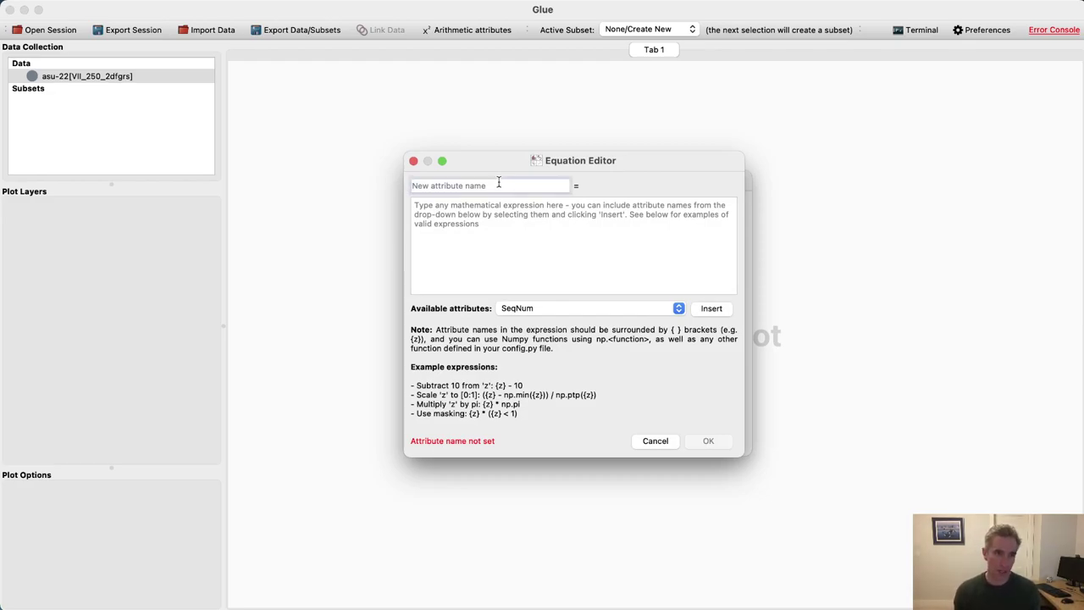
text(x)
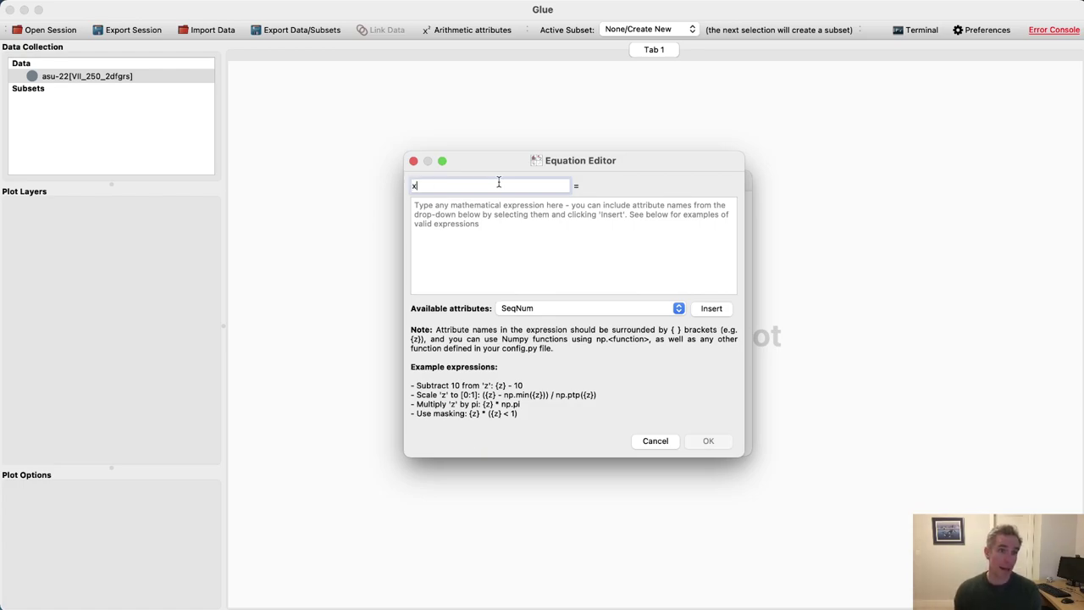
Step: Enter the expression {z} * np.cos({RAJ2000} * np.pi/180), inserting RAJ2000 from the attribute list
click(498, 212)
text({z} * )
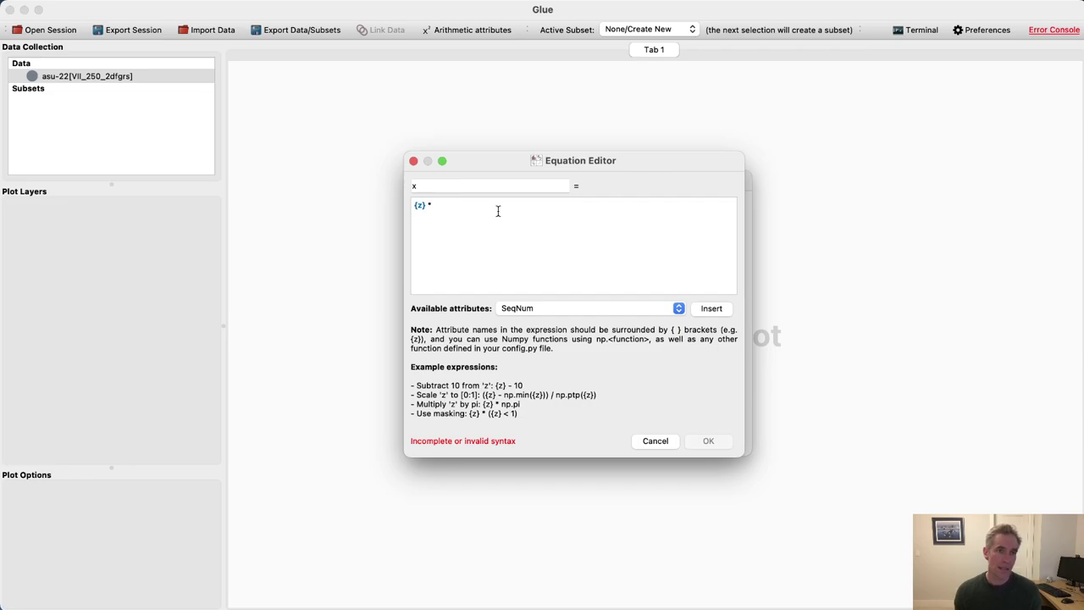
text(np.cos()
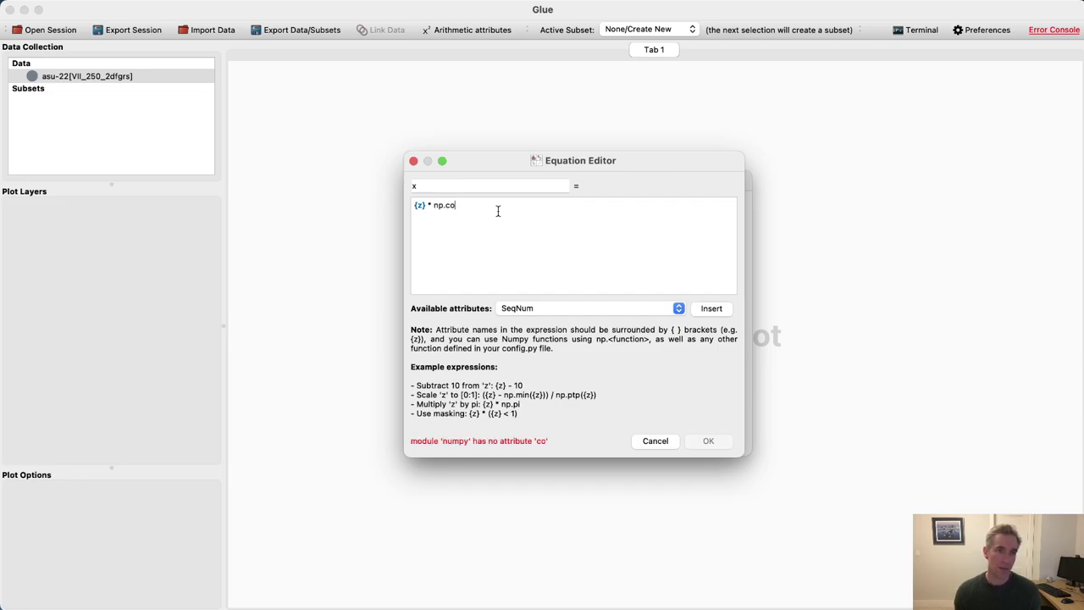
click(532, 307)
click(537, 331)
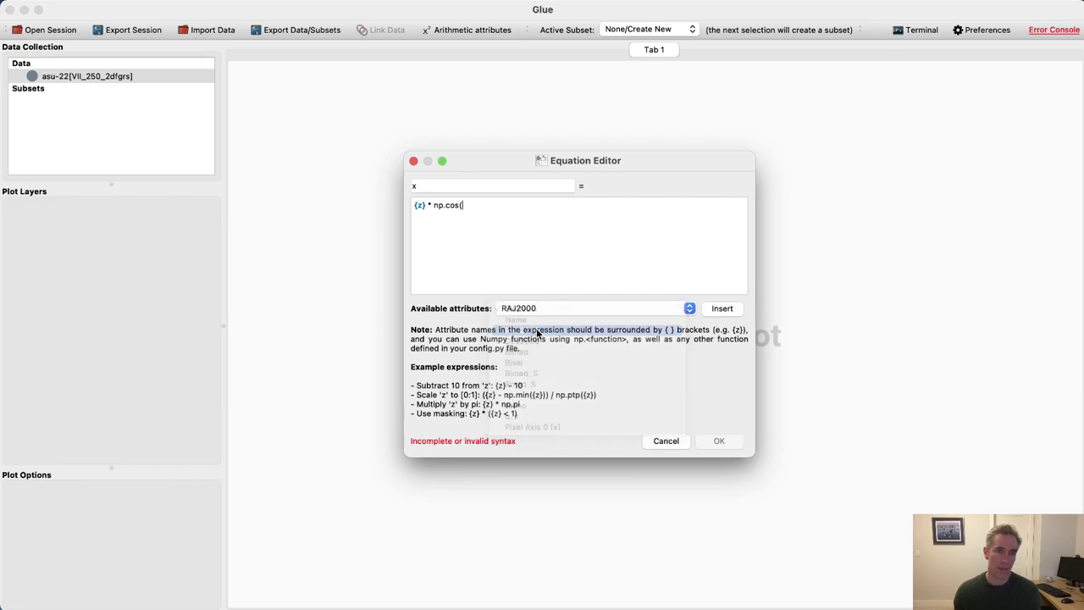
click(733, 310)
text())
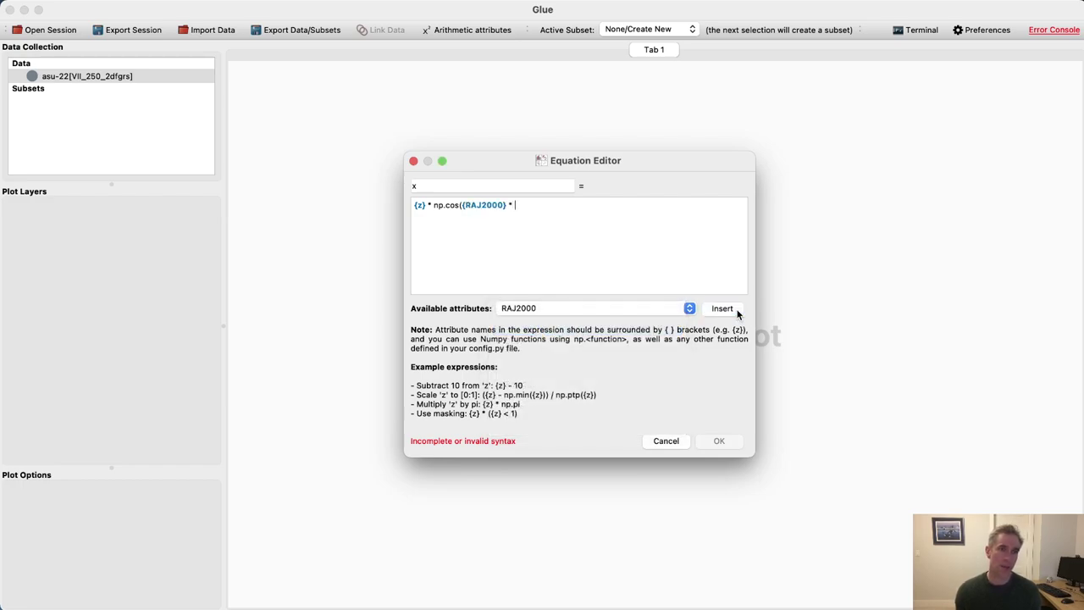
text( * np.pi/180))
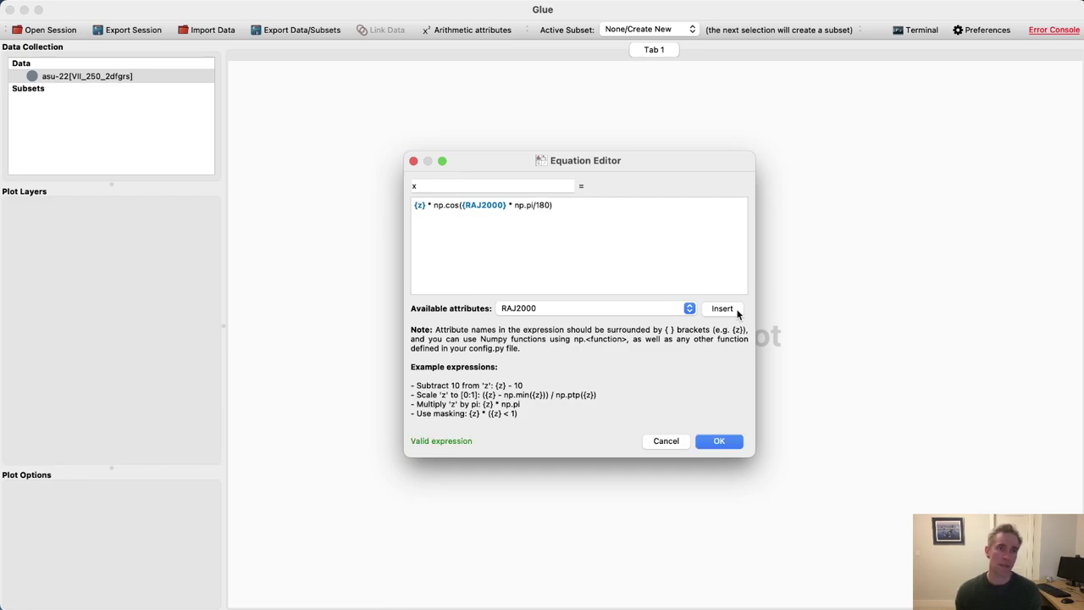
Step: Accept attribute x and start a second arithmetic attribute named y
click(719, 441)
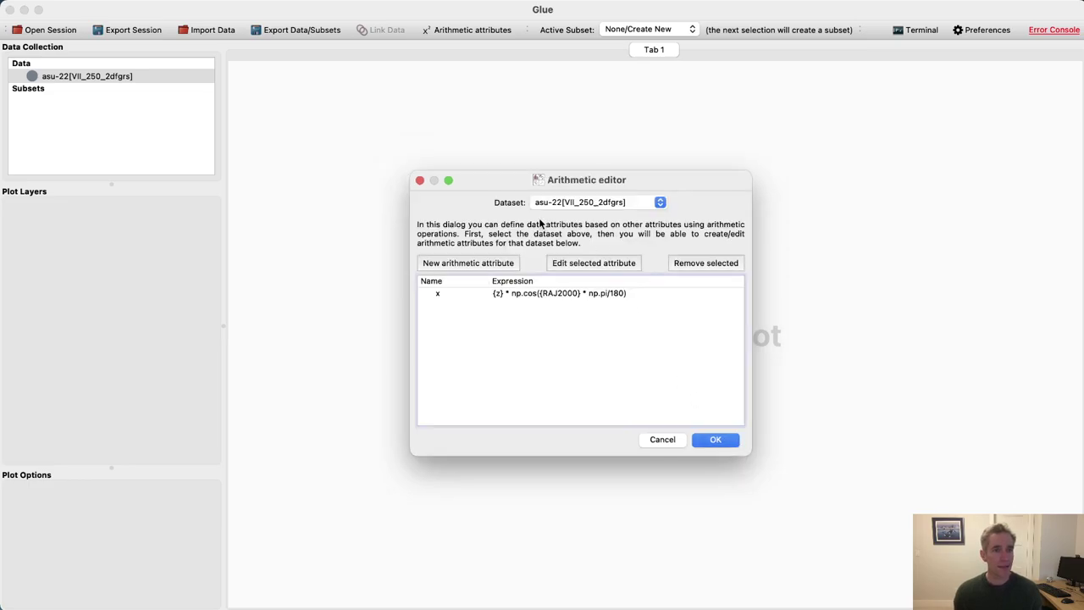
click(458, 267)
click(476, 185)
text(y)
Step: Enter y's expression {z} * np.sin({RAJ2000} * np.pi/180) and confirm it
click(472, 213)
text({z})
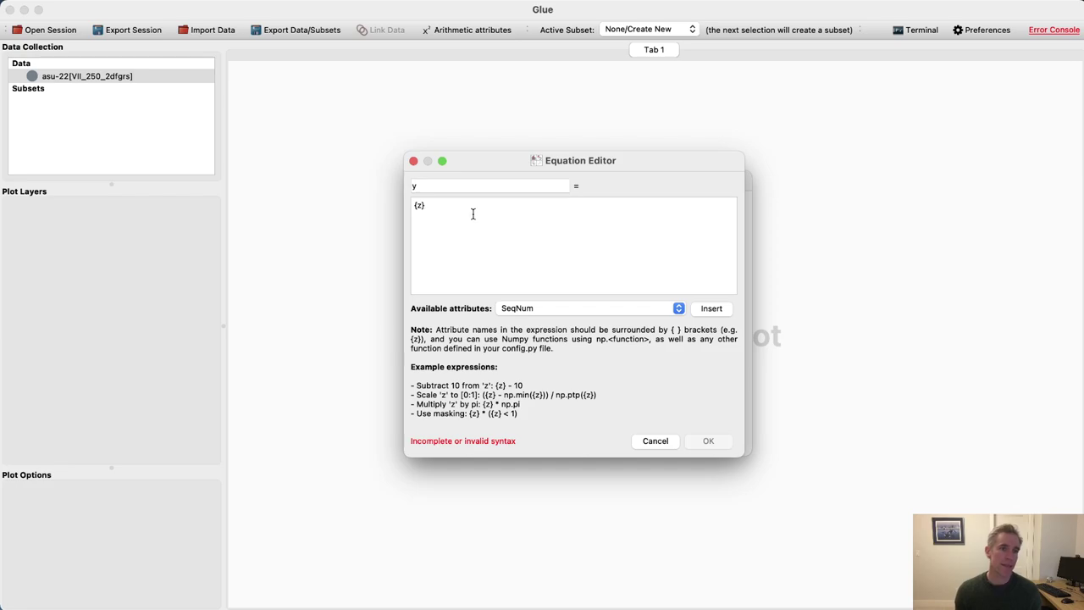
text( * np.sin()
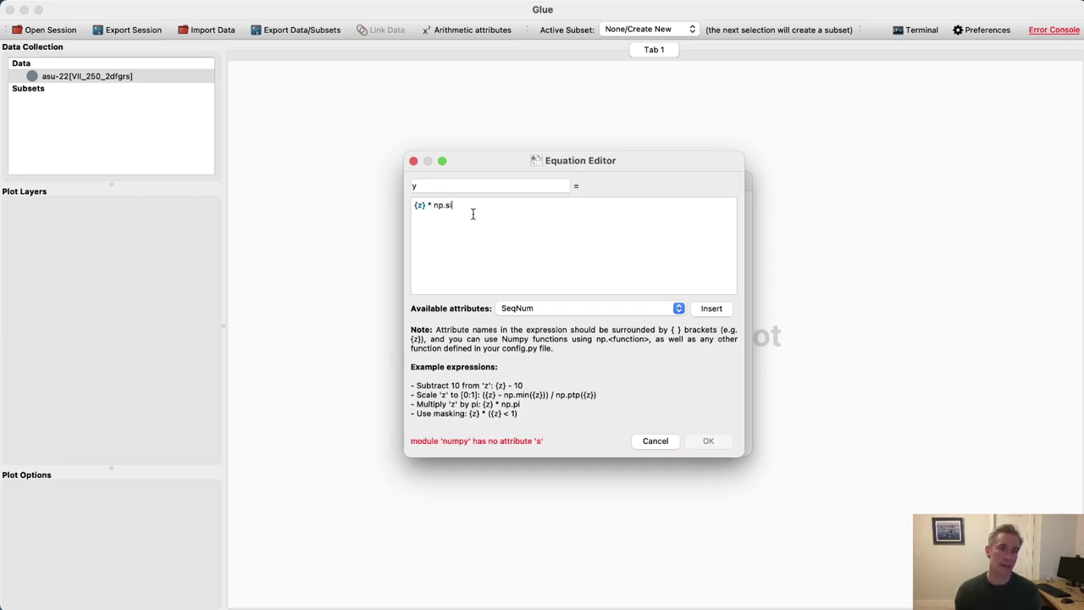
click(570, 309)
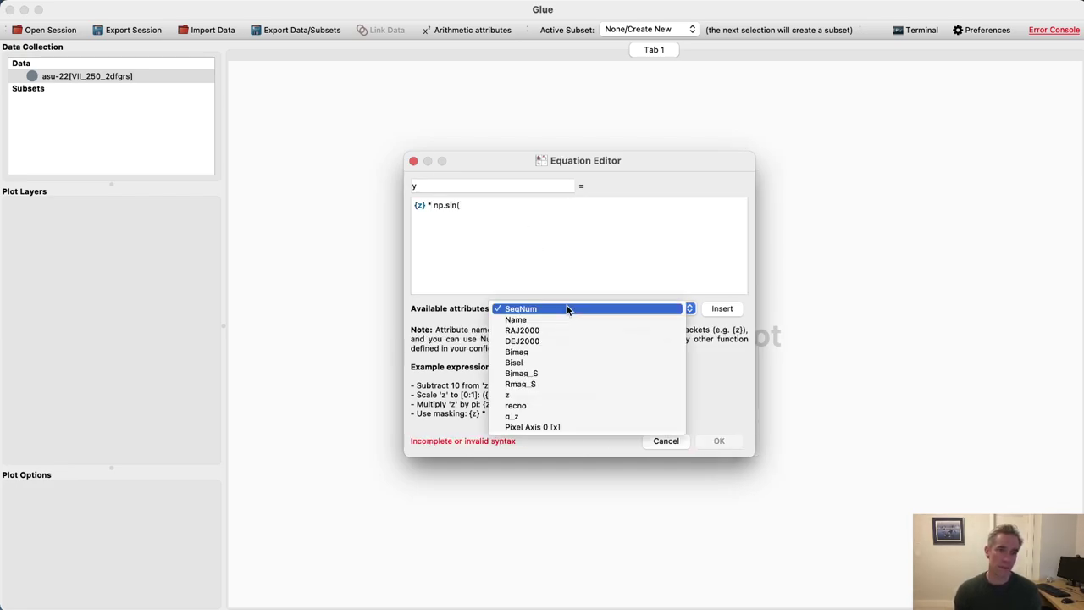
click(618, 327)
click(721, 309)
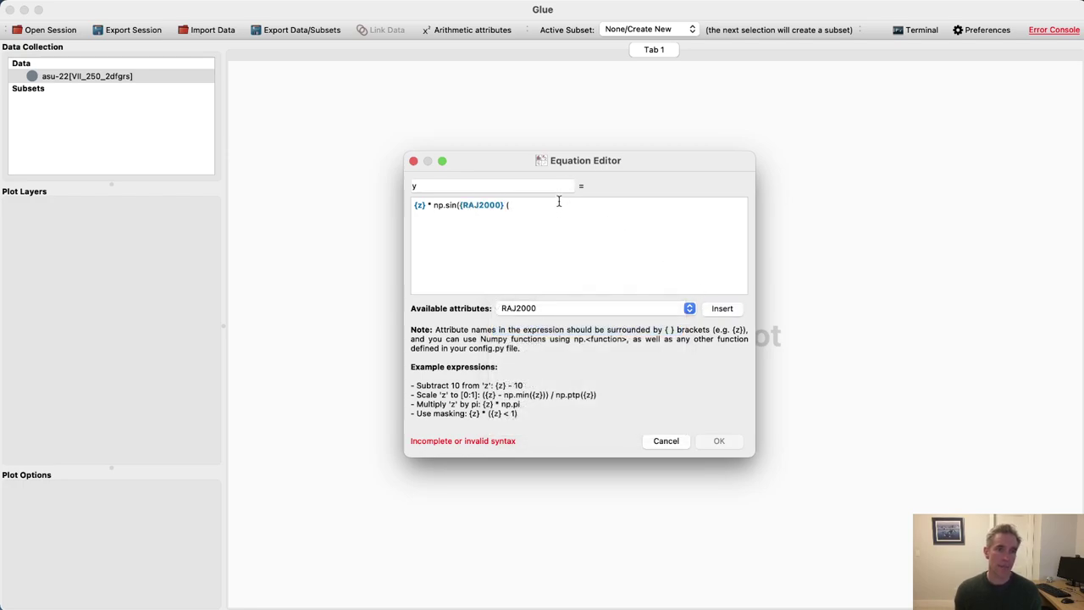
text(* np.pi)
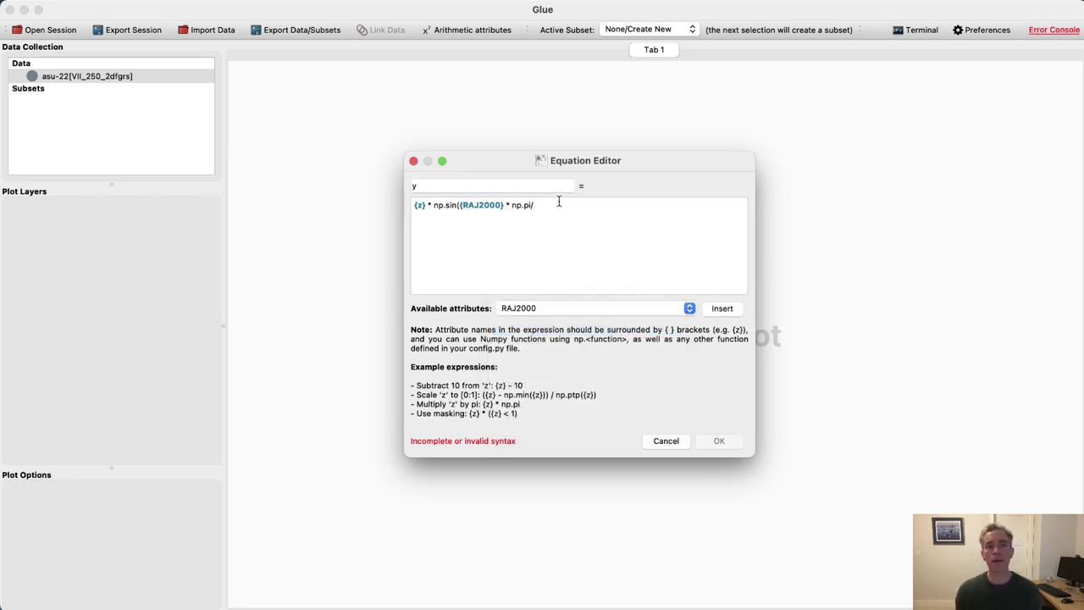
text(/180) *)
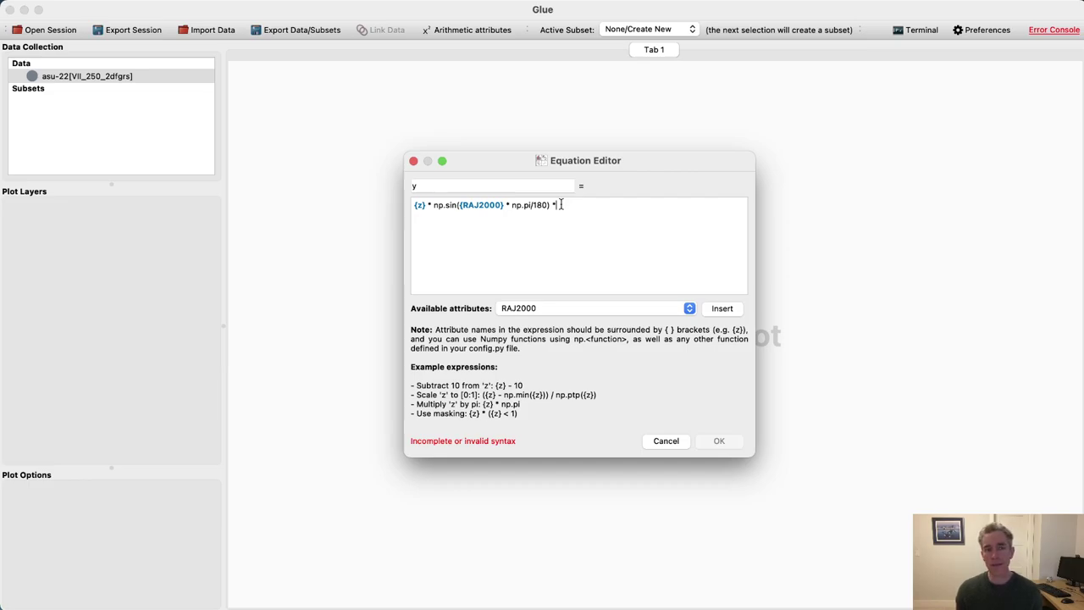
text(np.)
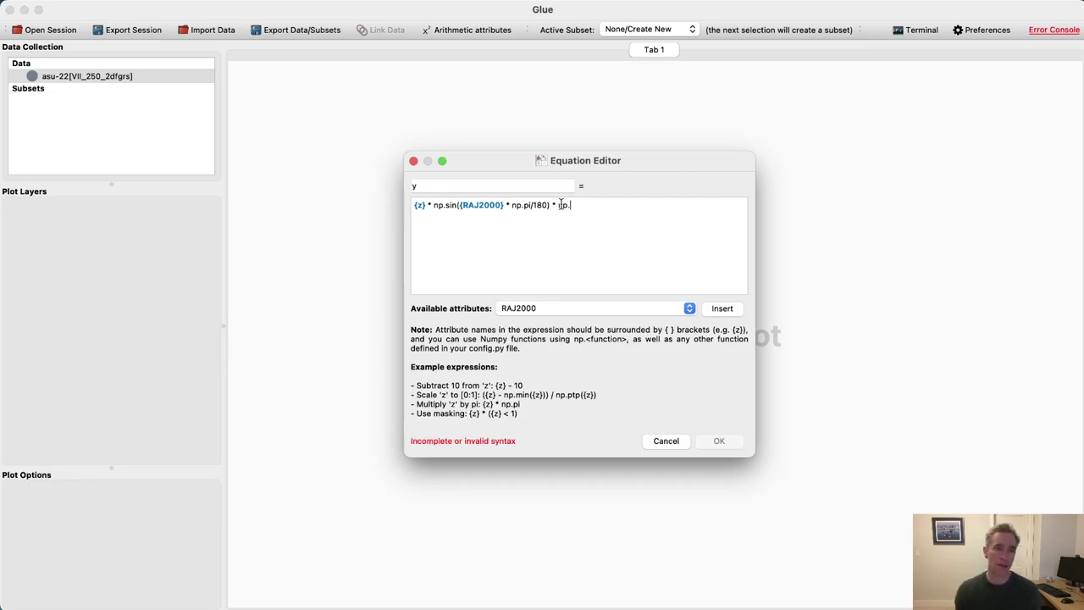
text(cos({DE)
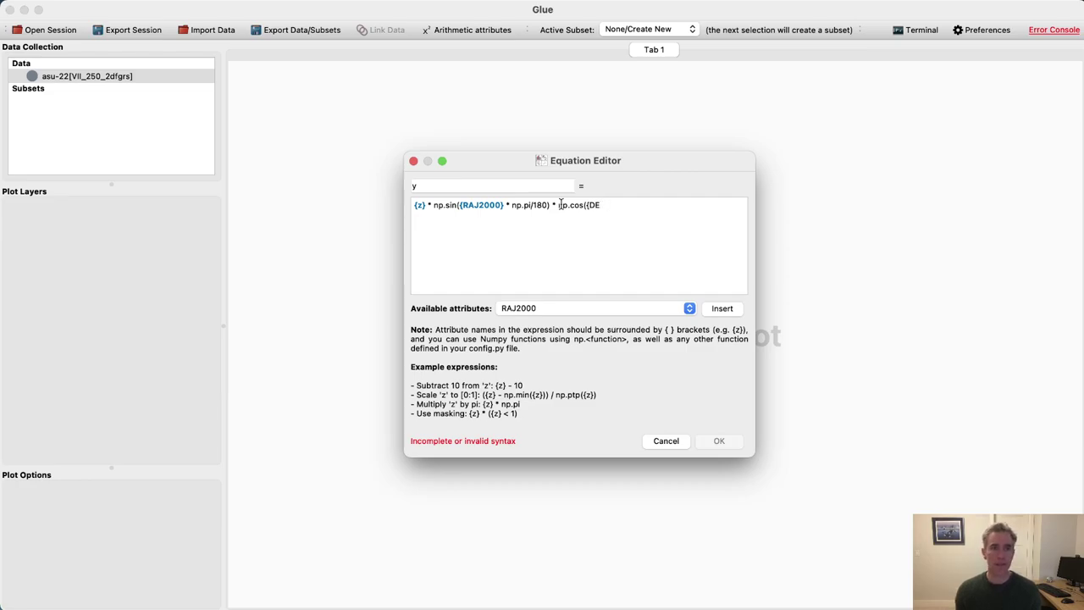
key(BackSpace)
key(BackSpace)
key(BackSpace)
key(BackSpace)
key(BackSpace)
key(BackSpace)
key(BackSpace)
key(BackSpace)
key(BackSpace)
key(BackSpace)
key(BackSpace)
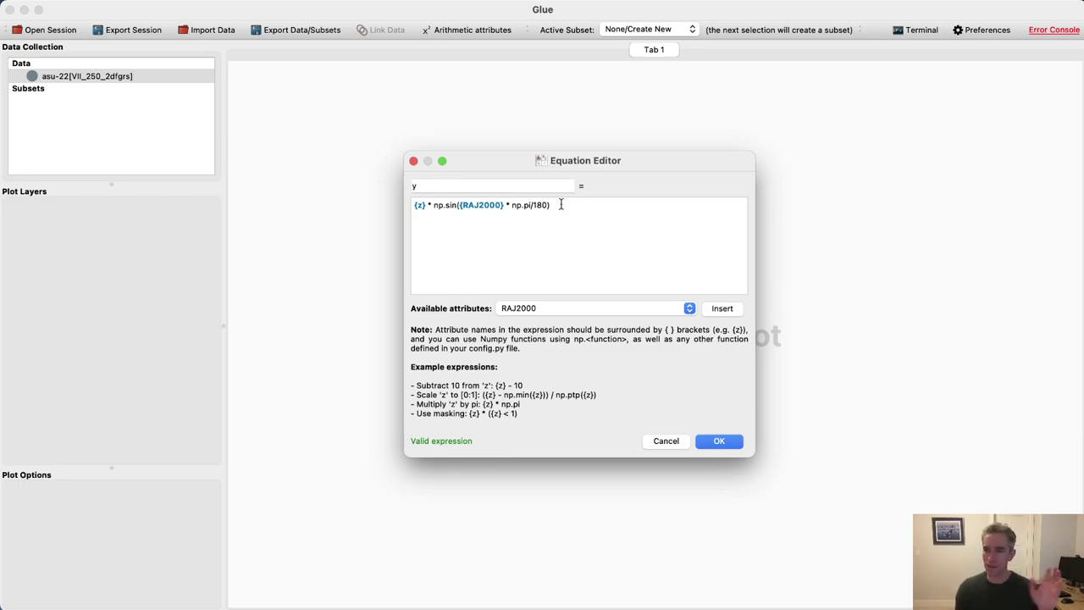
click(718, 440)
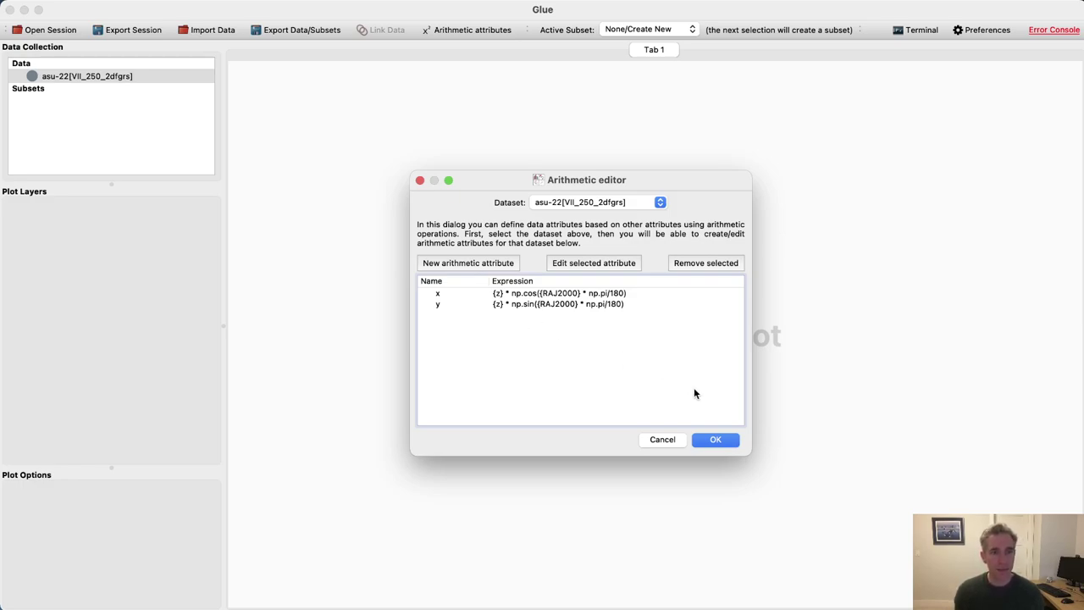
Step: Close the Arithmetic editor and create a 2D Scatter of y against x for asu-22
click(715, 440)
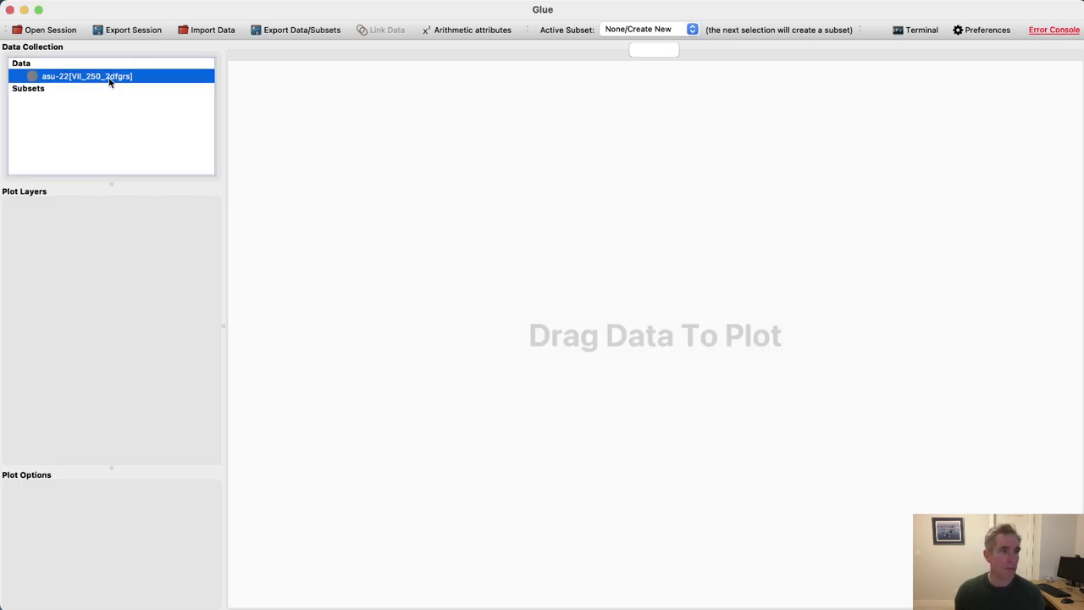
drag(125, 80, 641, 293)
click(940, 519)
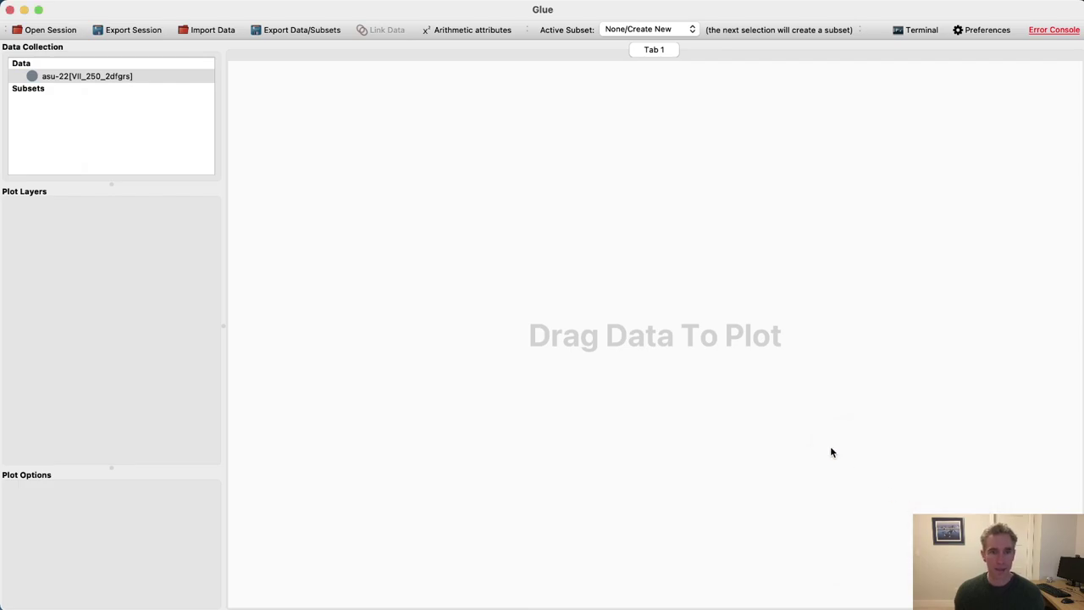
click(114, 438)
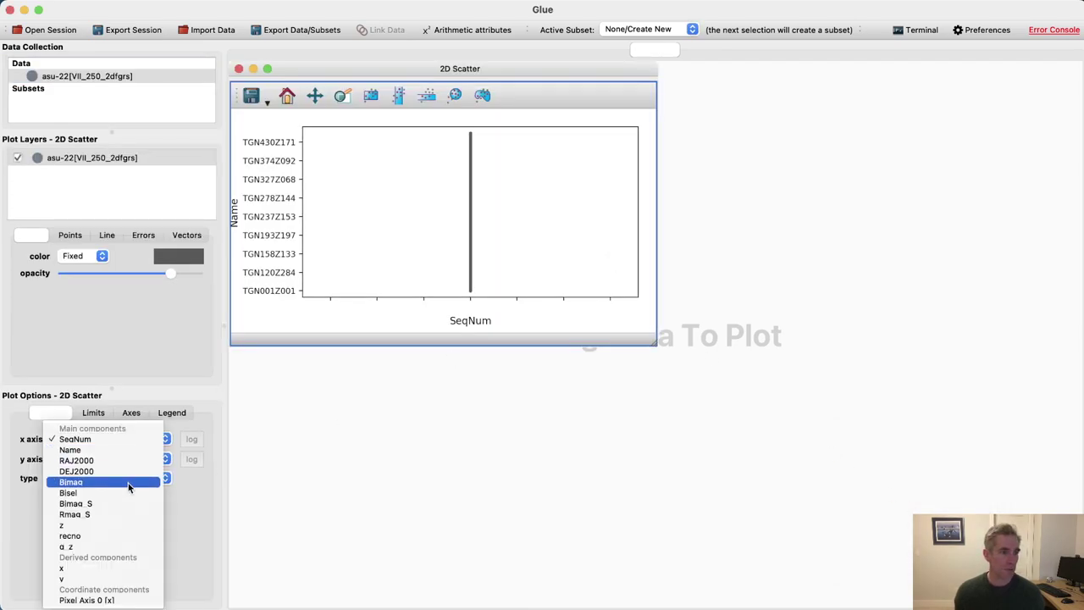
click(123, 569)
click(107, 461)
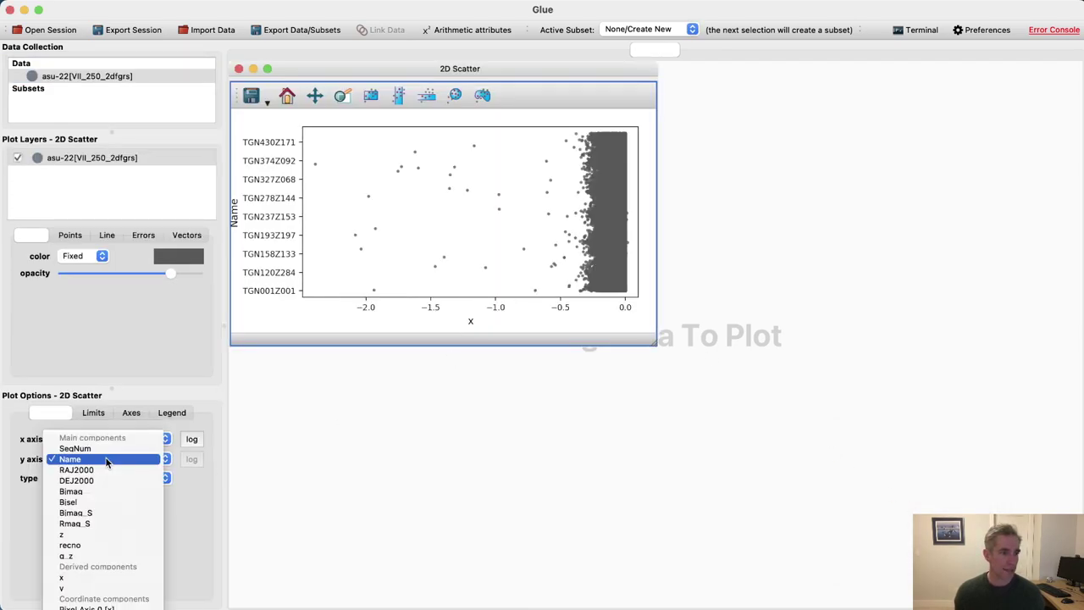
click(114, 587)
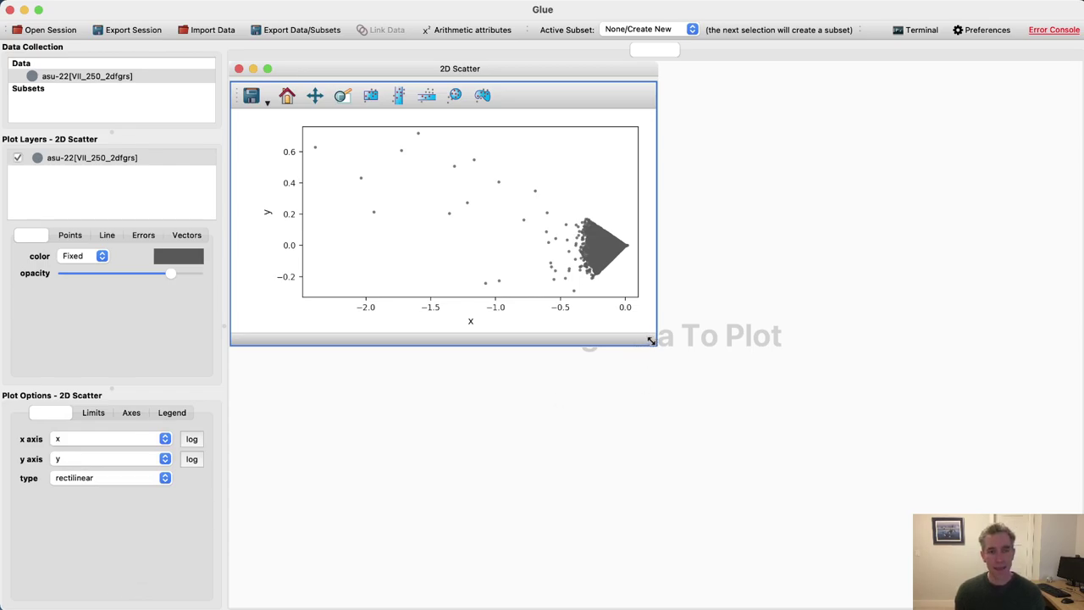
Step: Enlarge the plot window, box-zoom into the dense galaxy wedge, and lower point opacity
drag(648, 338, 984, 601)
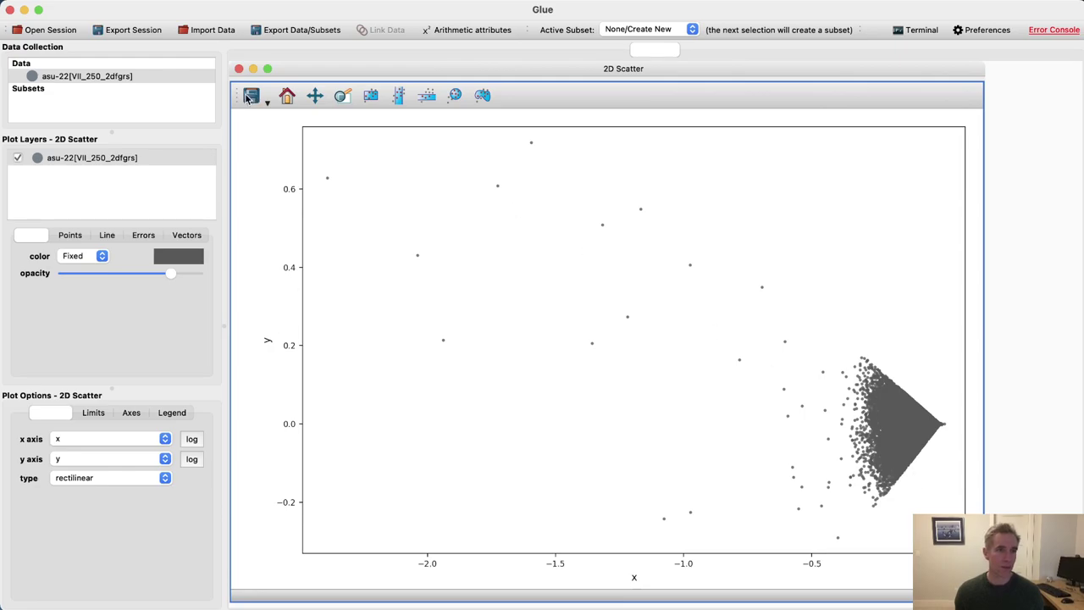
click(341, 94)
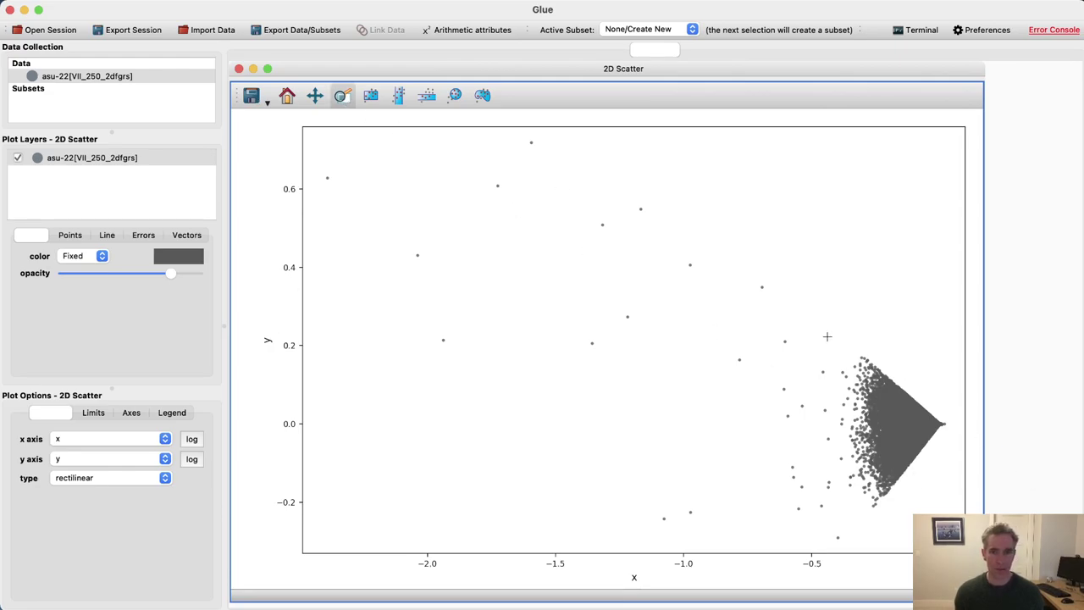
drag(827, 337, 960, 514)
drag(512, 171, 874, 538)
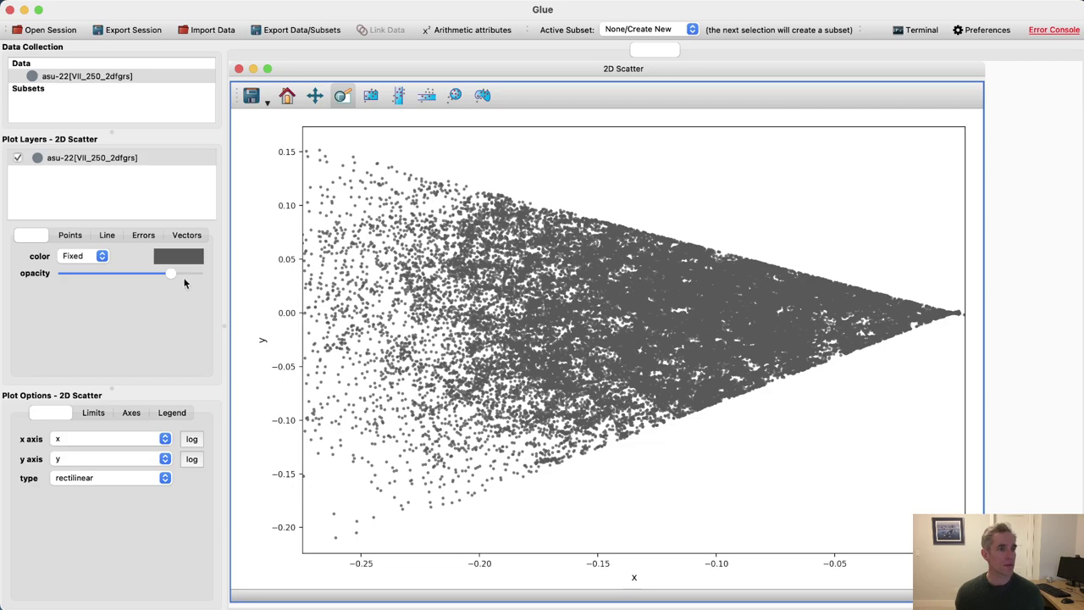
drag(169, 276, 111, 272)
Step: Shrink the point scaling in the Points settings and make the scatter window narrower
click(68, 237)
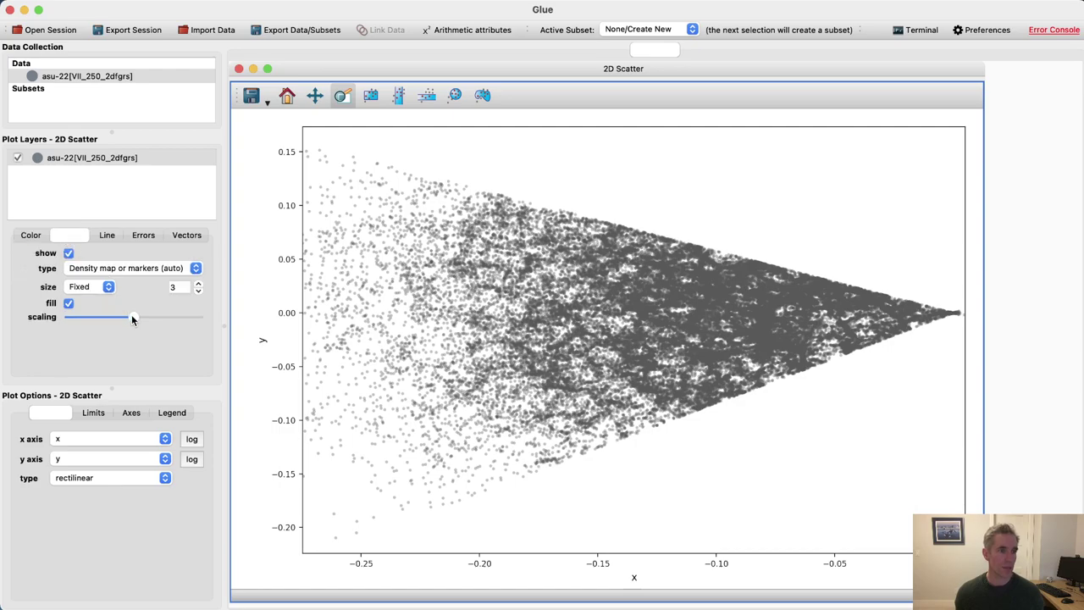
drag(131, 317, 101, 317)
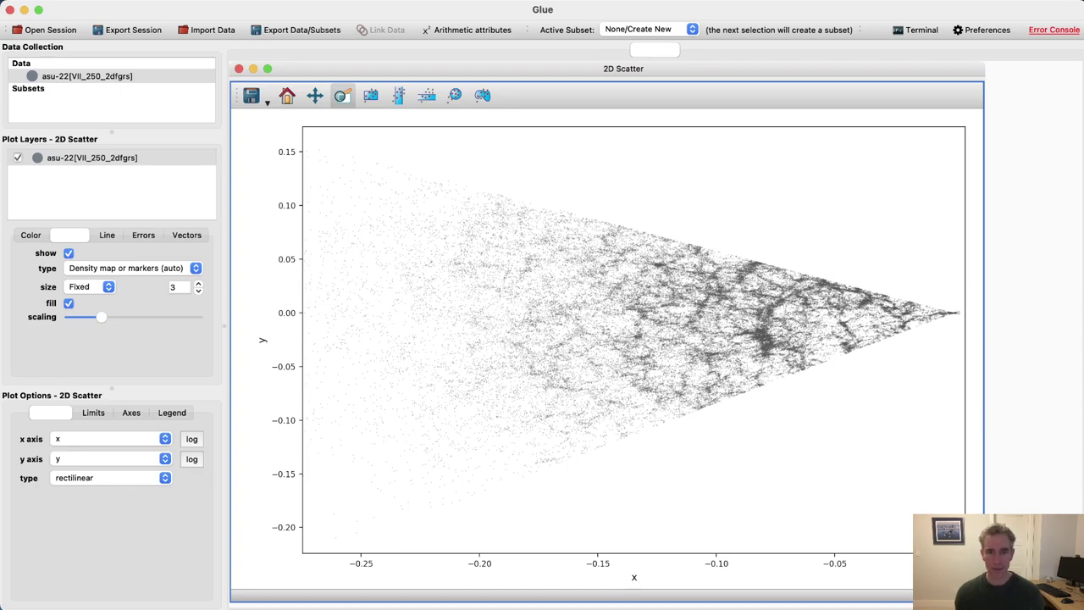
drag(983, 601, 675, 601)
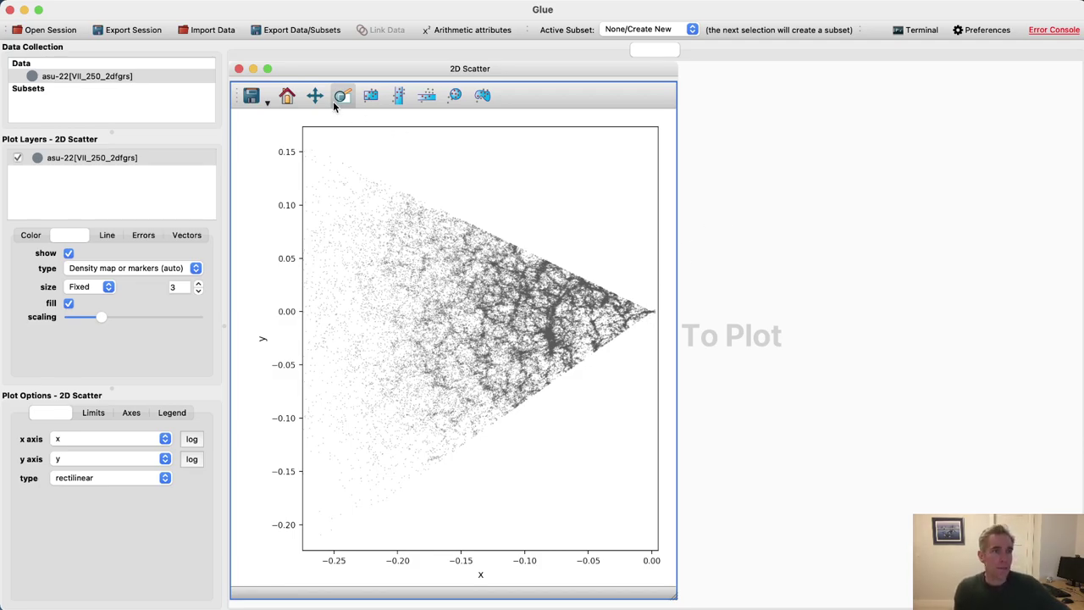
Step: Box-zoom twice onto the wedge's tip near the origin, then raise the point opacity
drag(629, 295, 669, 337)
drag(517, 276, 638, 390)
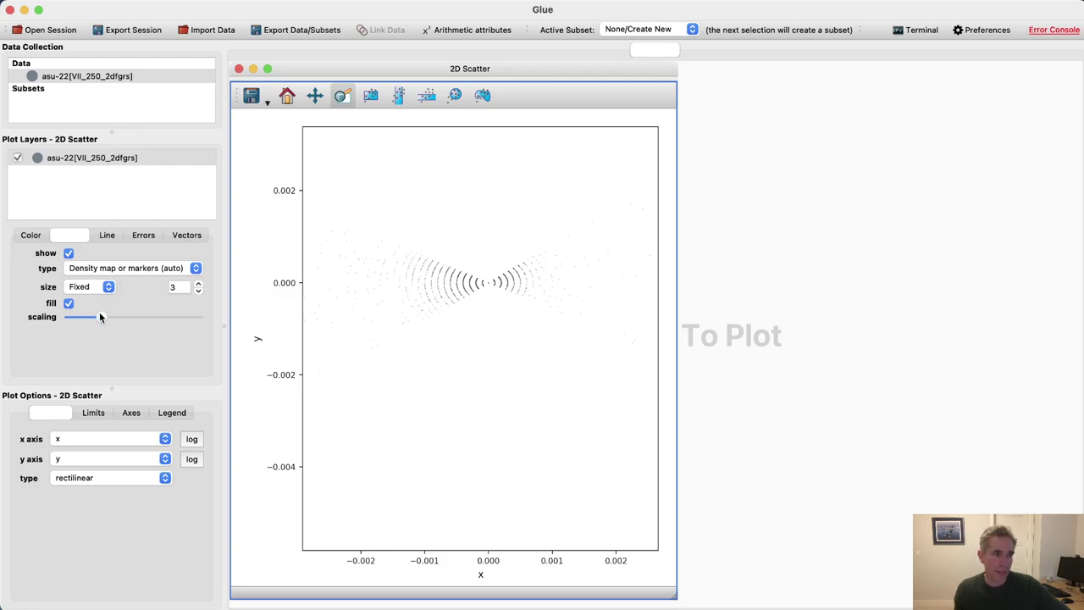
click(32, 235)
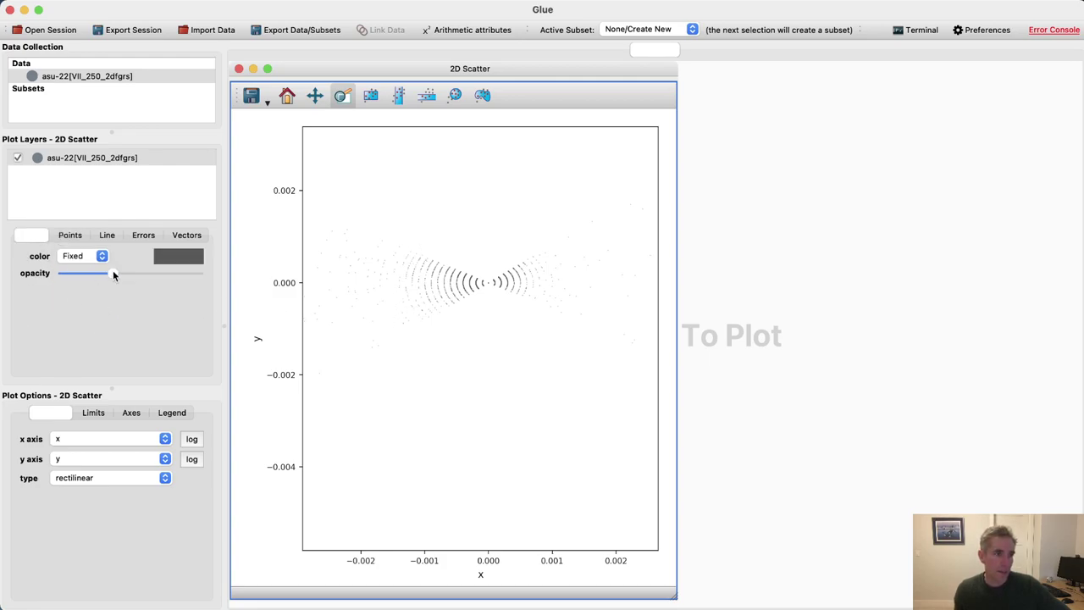
drag(149, 273, 168, 272)
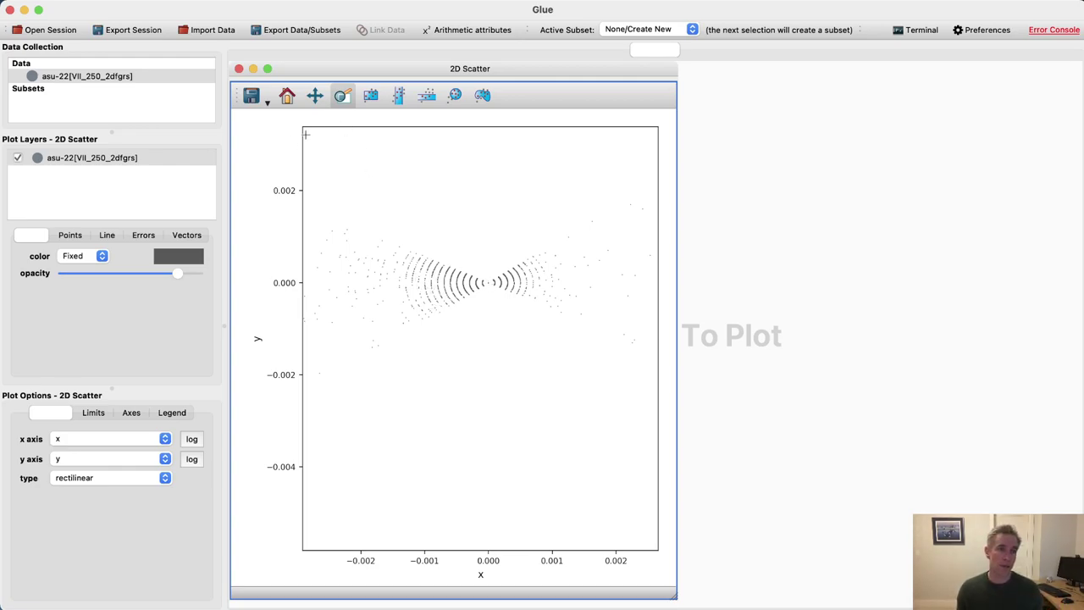
Step: Reset the view with Home, then box-zoom three times into the wedge's central filaments
click(288, 99)
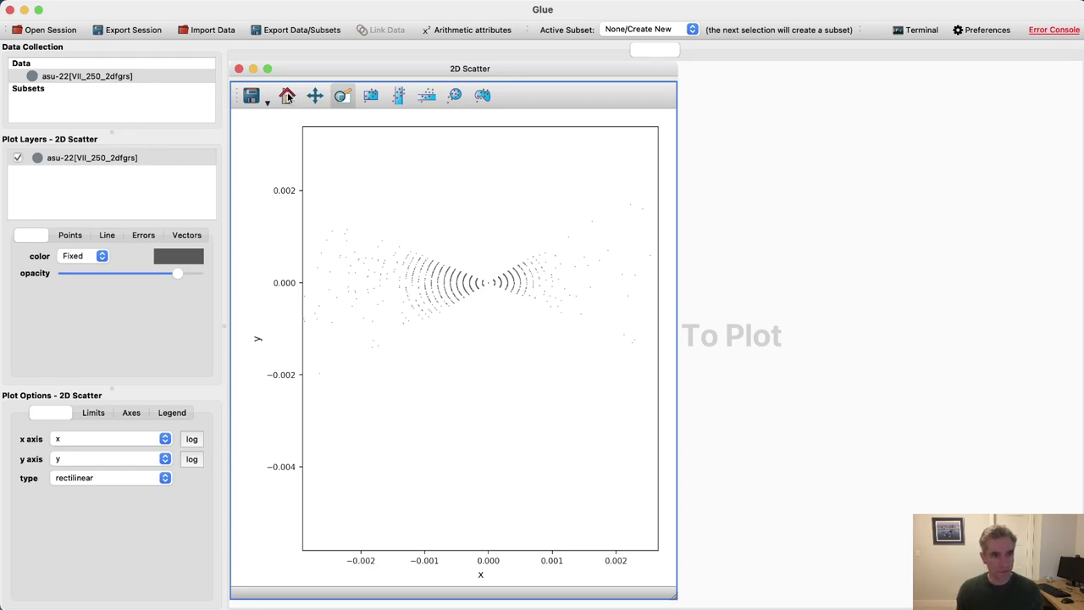
click(341, 95)
drag(564, 339, 653, 517)
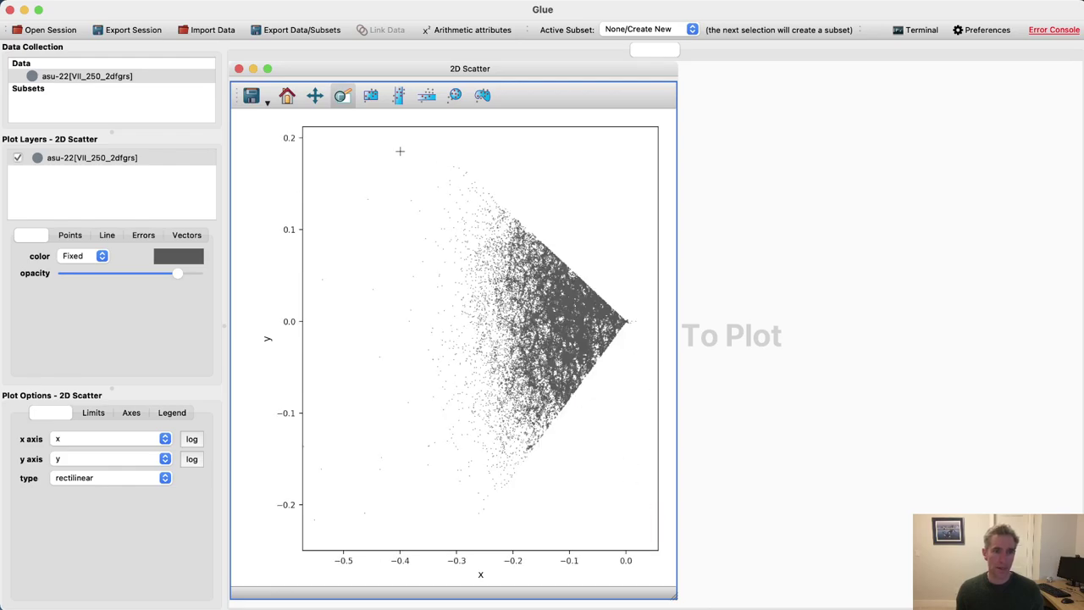
drag(400, 150, 645, 519)
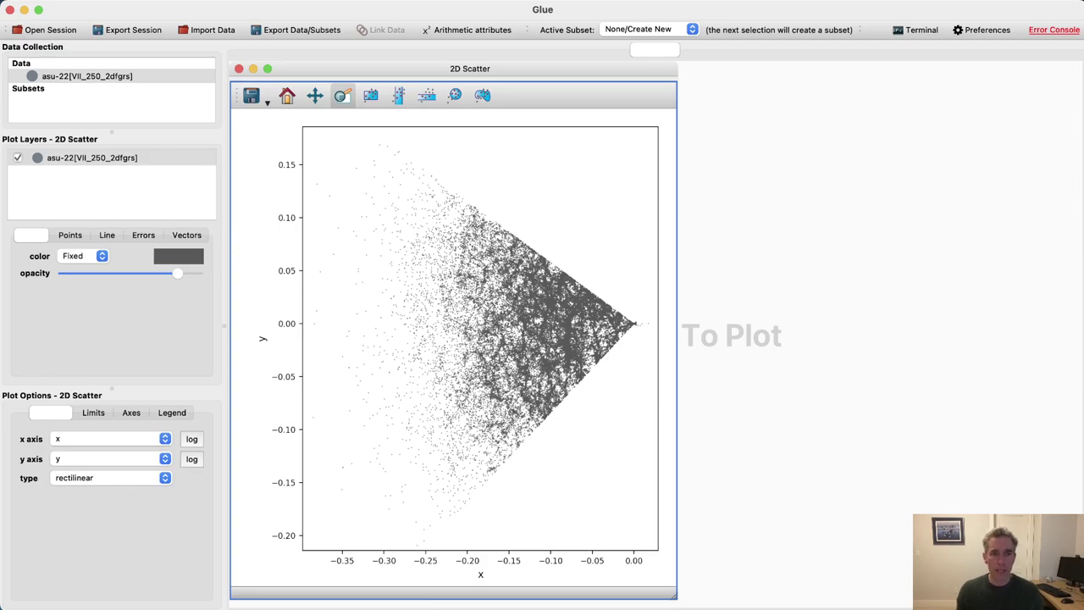
drag(521, 258, 624, 398)
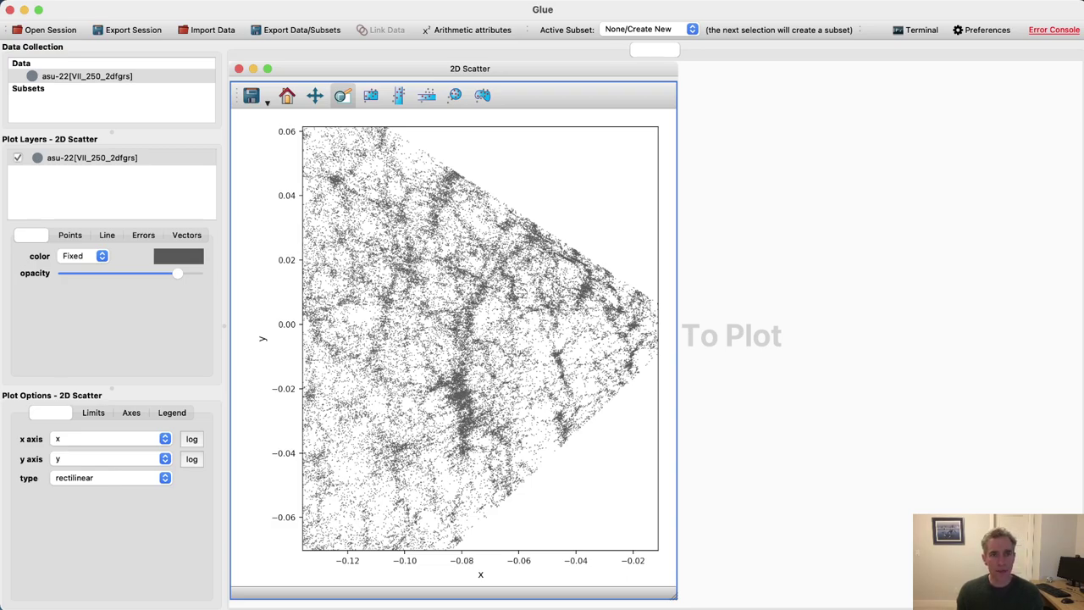
Step: Reset the wedge scatter, then zoom in stages to x −0.075–0, y 0–0.035 near the tip
drag(559, 250, 596, 278)
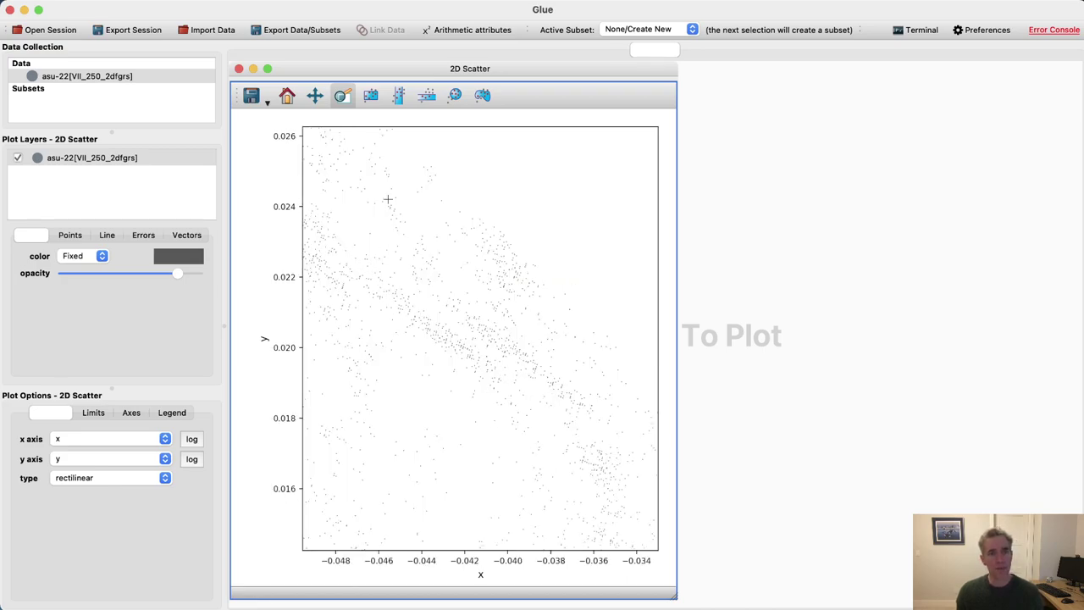
click(287, 96)
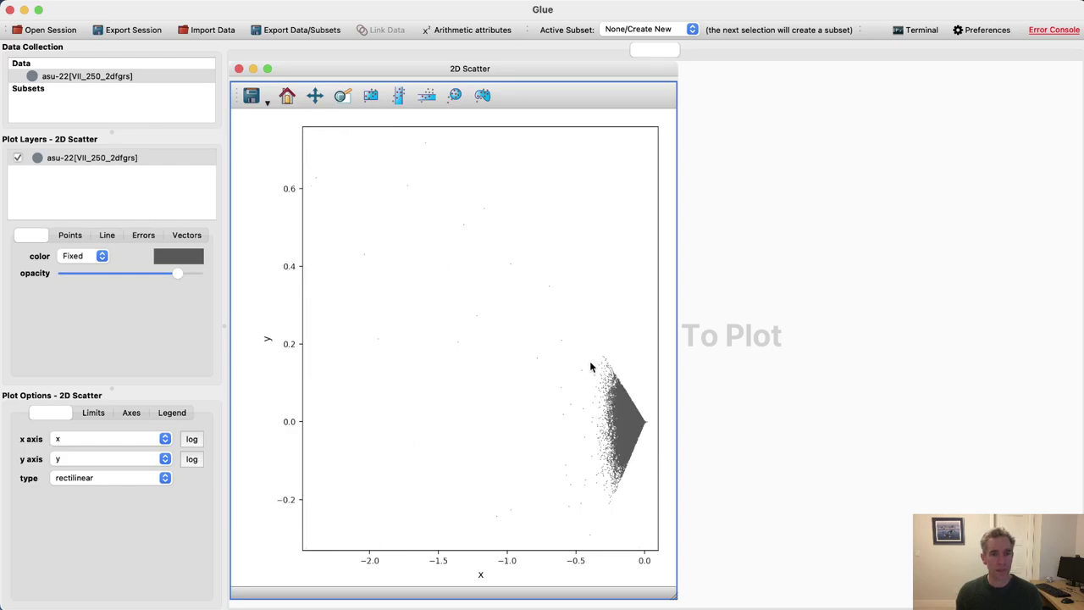
click(342, 95)
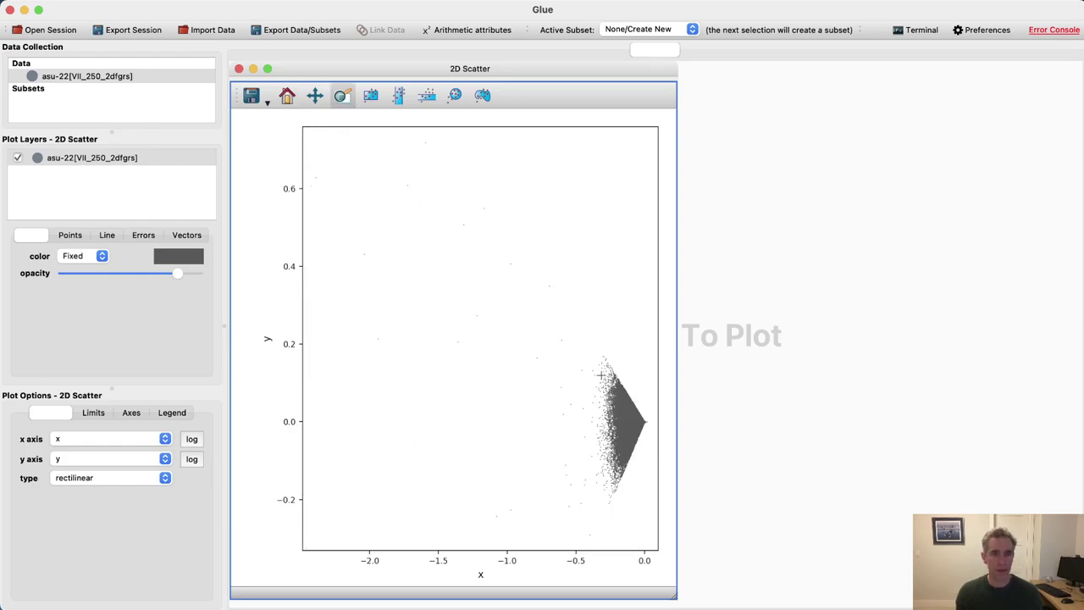
drag(574, 347, 670, 500)
drag(484, 210, 656, 445)
drag(420, 246, 606, 421)
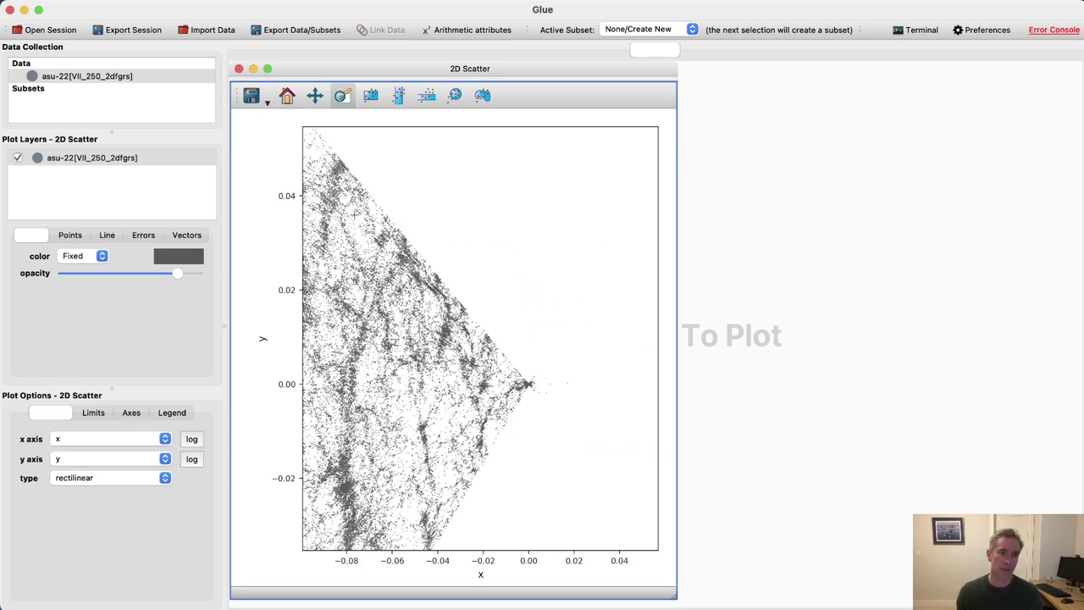
drag(354, 214, 528, 395)
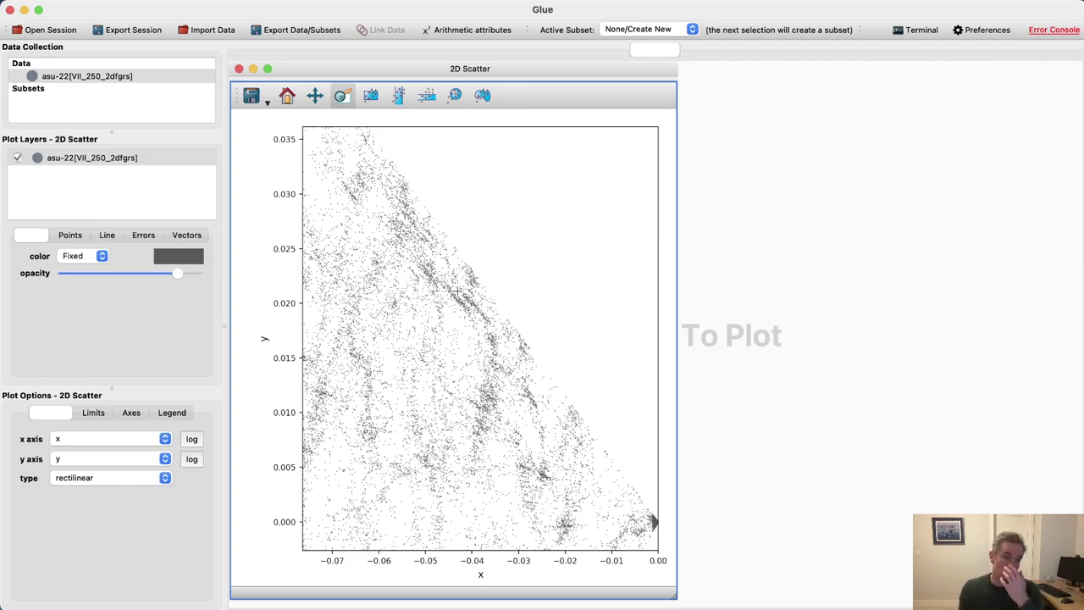
Step: Reset the view and zoom in stages onto filaments at x −0.16 to −0.05, y −0.02 to 0.045
click(289, 98)
click(343, 98)
drag(570, 344, 644, 512)
drag(485, 214, 657, 417)
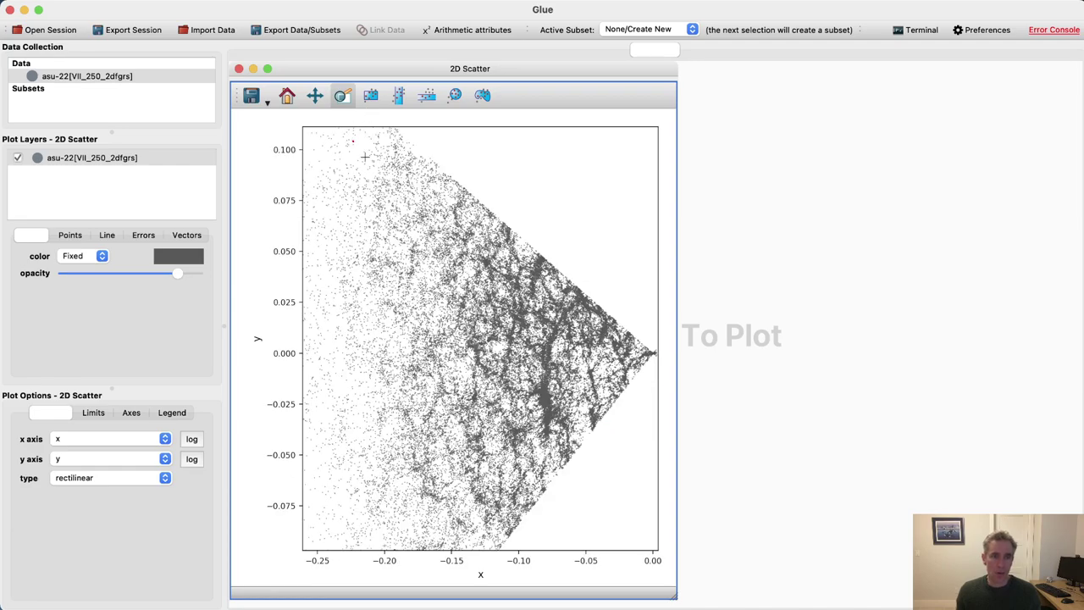
drag(352, 139, 660, 518)
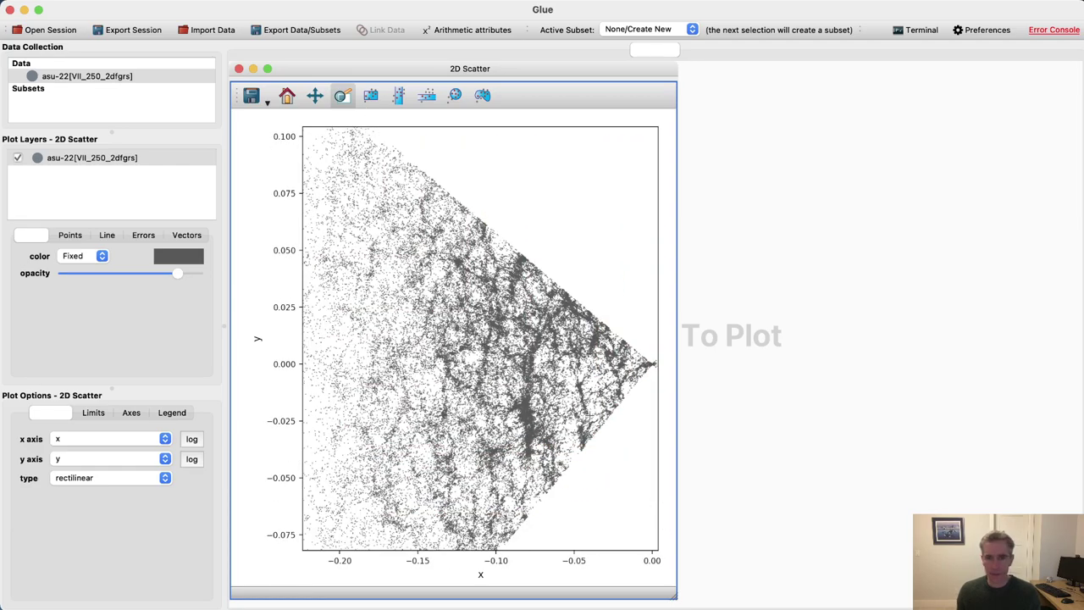
drag(400, 255, 574, 420)
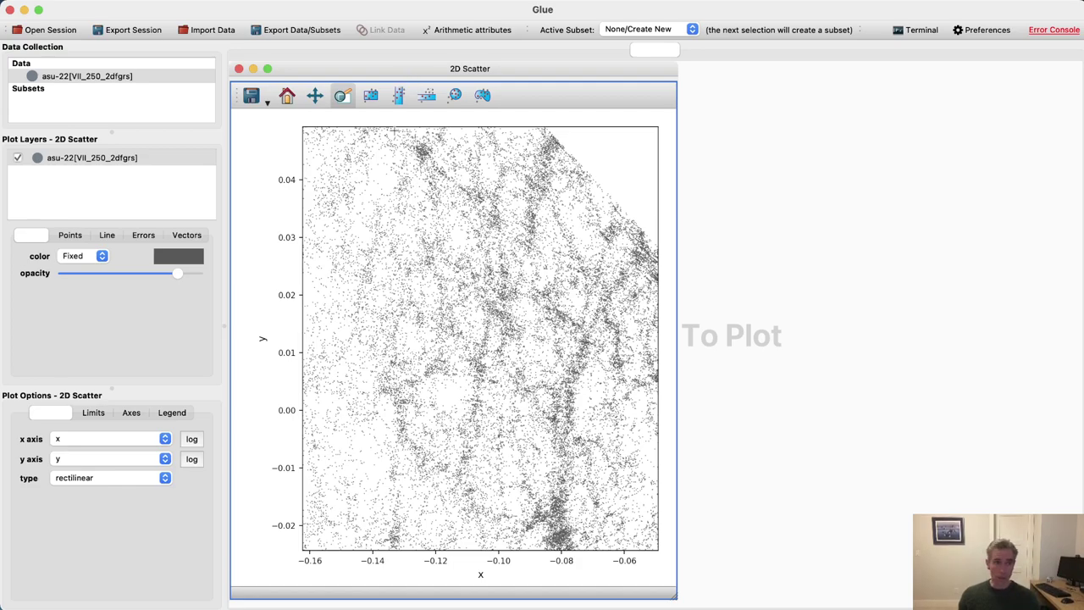
Step: Reset and zoom the wedge onto its dense apex near x 0, then close the scatter viewer
click(288, 95)
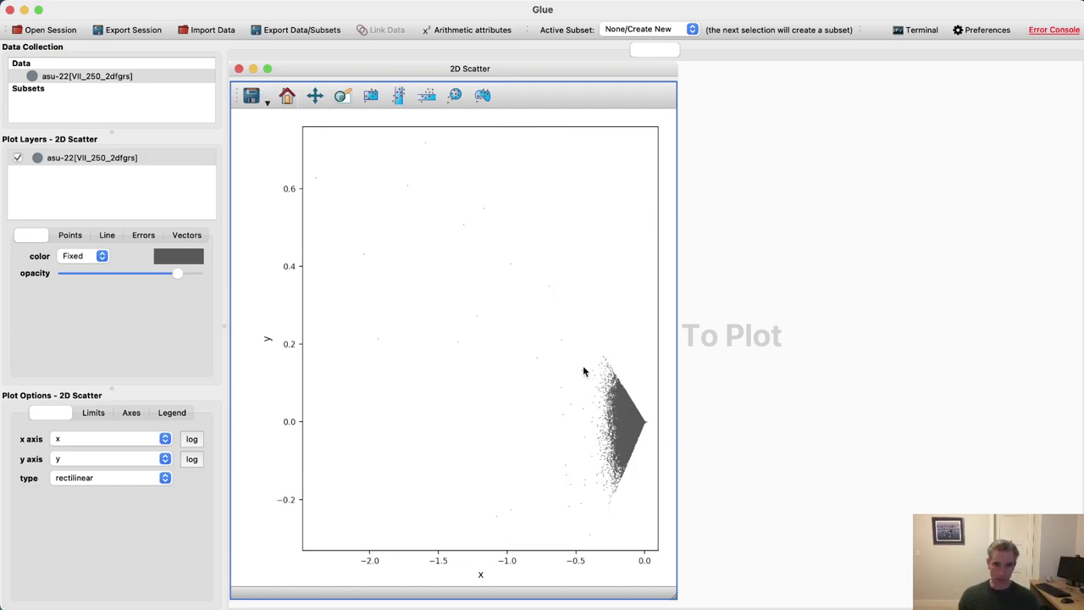
click(341, 95)
drag(599, 360, 667, 495)
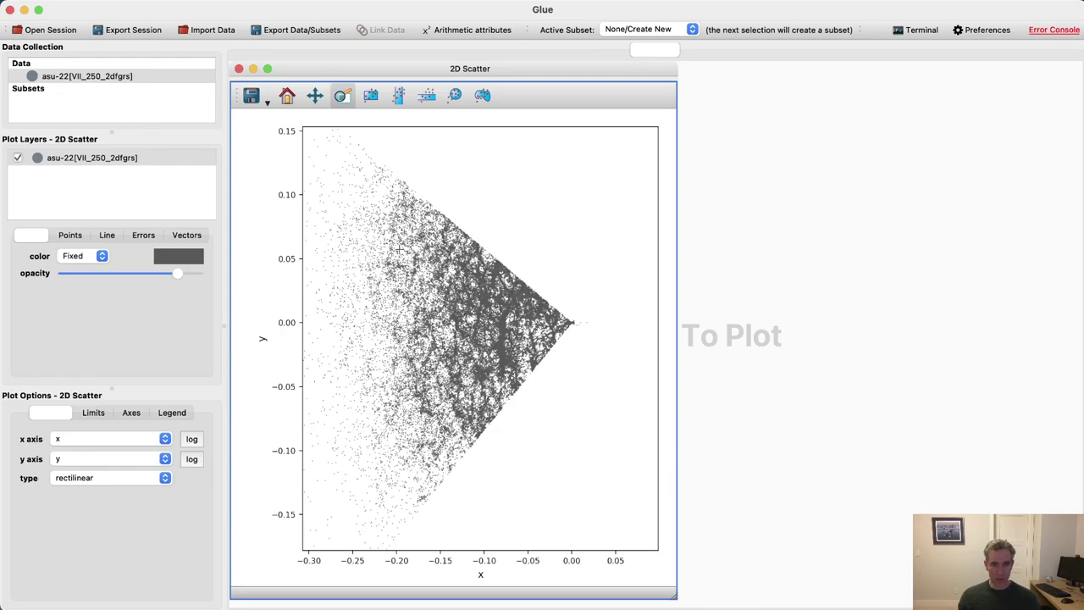
drag(412, 246, 586, 404)
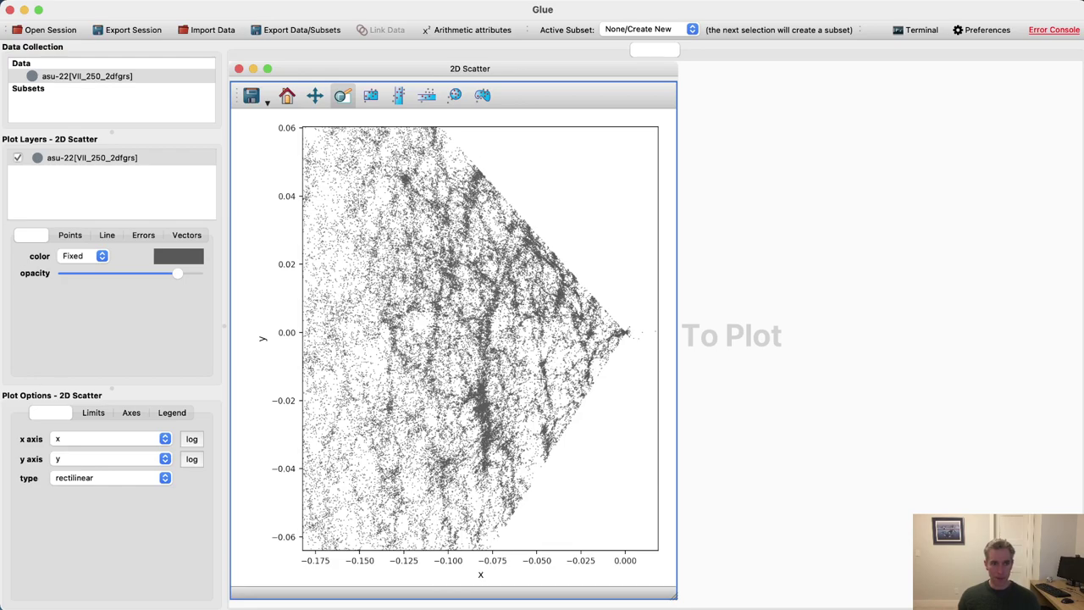
click(239, 70)
Step: Confirm the close, then plot Rmag_S against Bjmag_S in a new, enlarged 2D Scatter viewer
click(602, 329)
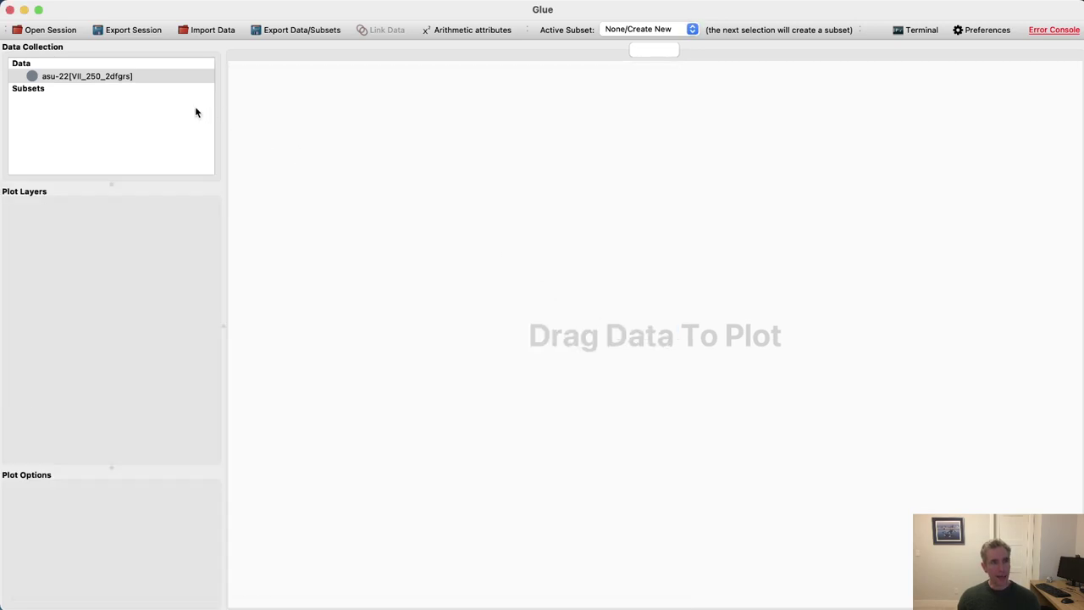
mouse_move(160, 81)
mouse_down()
mouse_move(590, 322)
mouse_move(358, 205)
mouse_move(139, 69)
mouse_move(140, 79)
mouse_up()
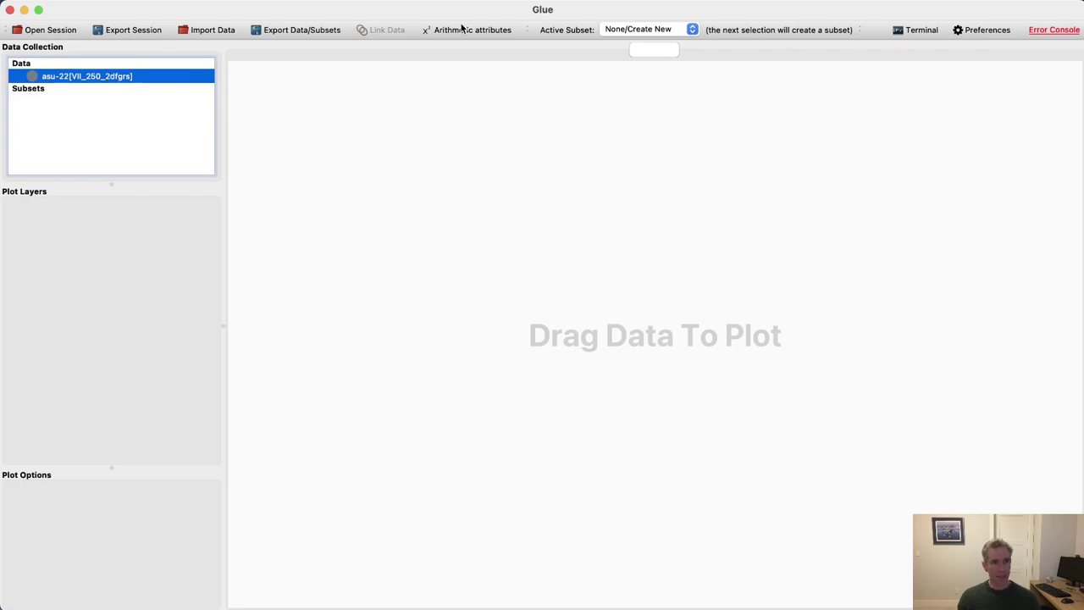
drag(141, 76, 528, 269)
key(Return)
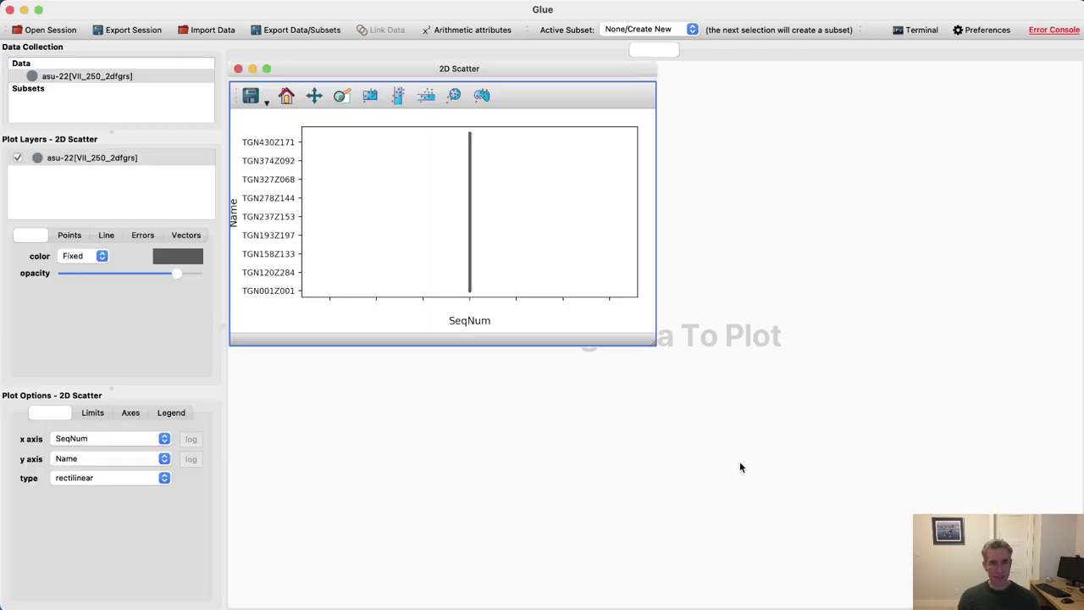
click(124, 437)
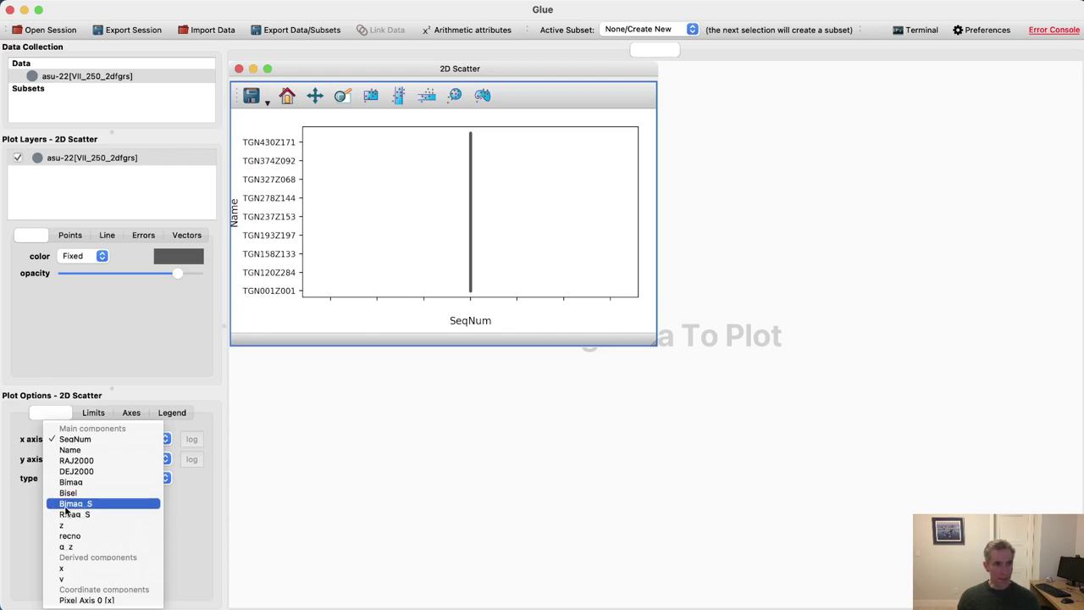
click(99, 505)
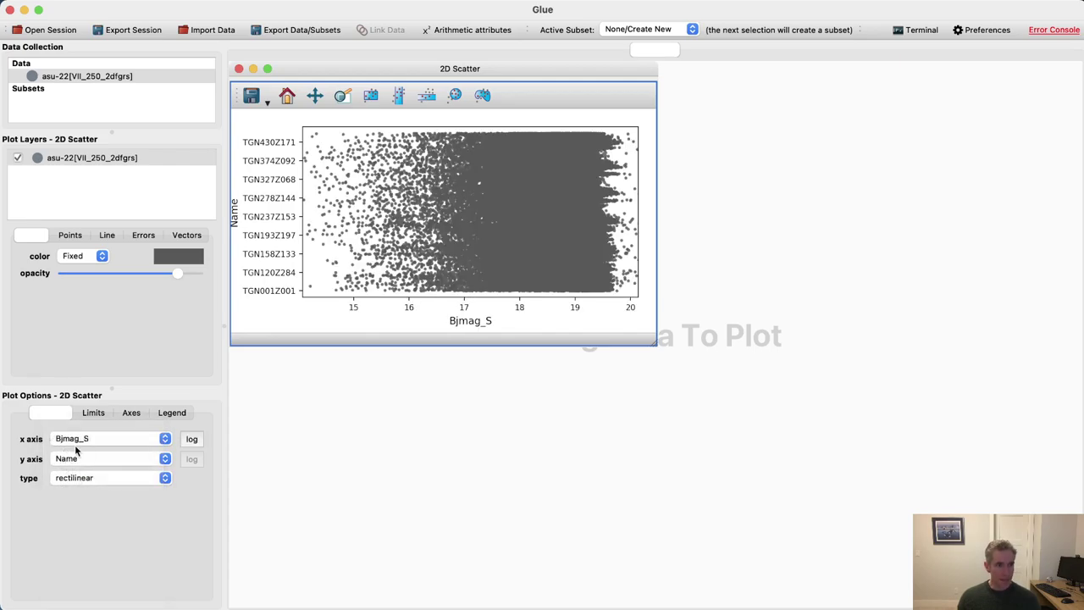
click(83, 458)
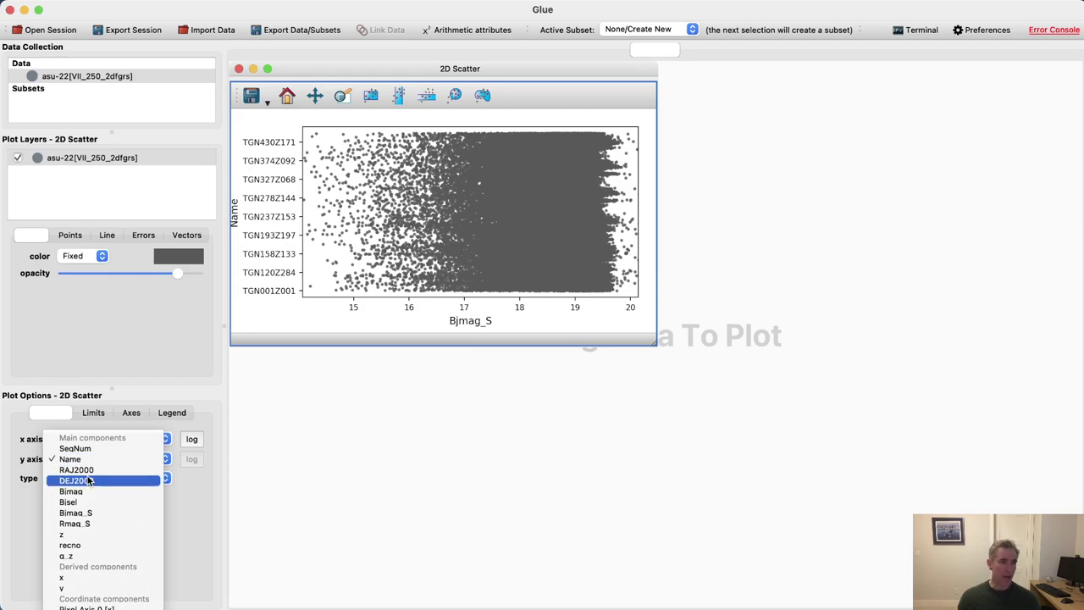
click(92, 521)
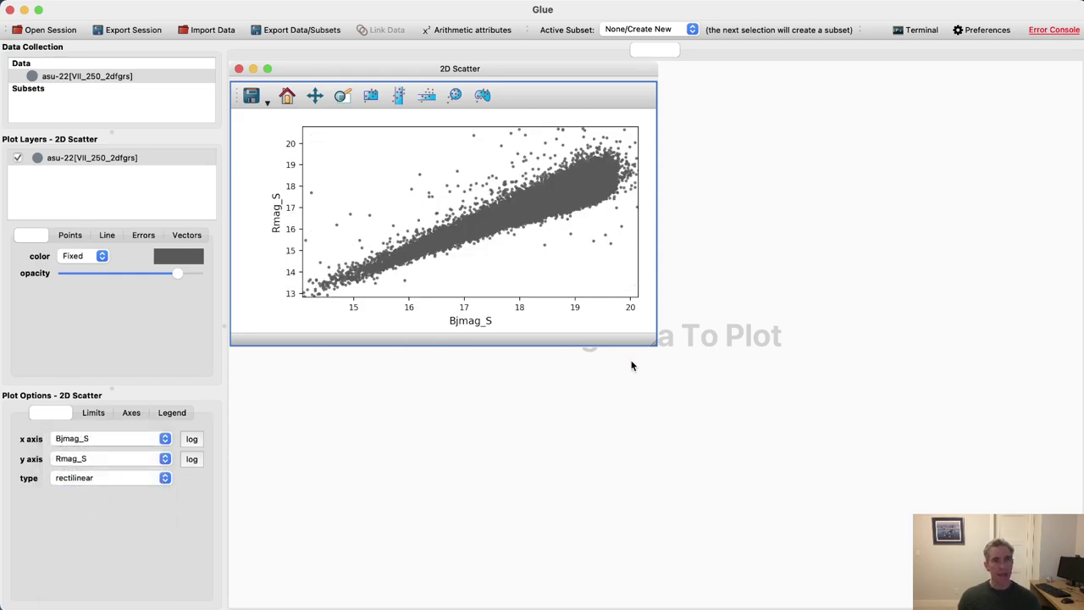
drag(651, 342, 775, 559)
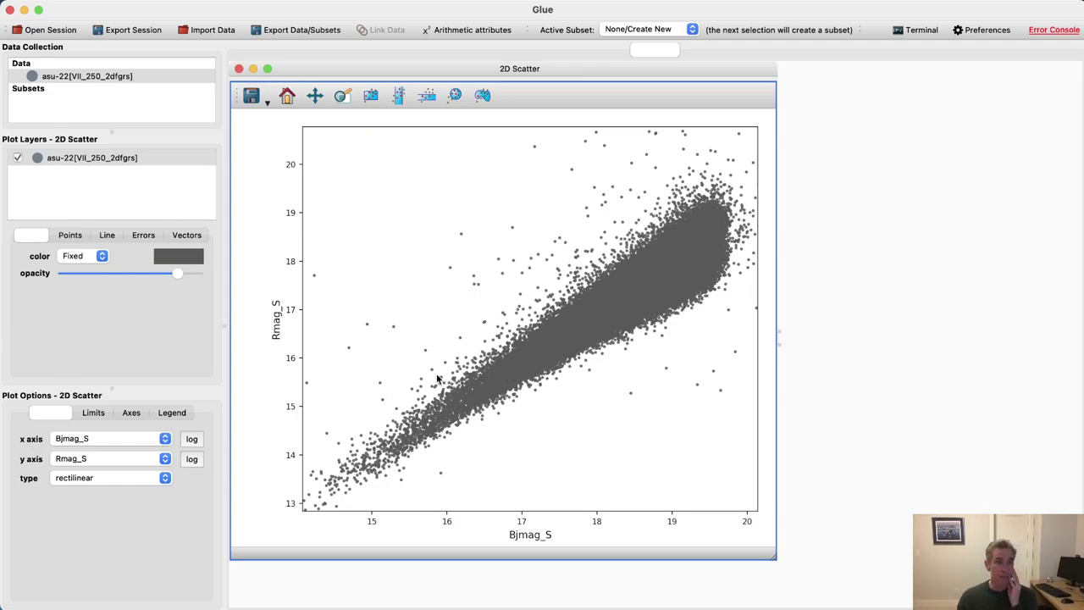
Step: Close the magnitude scatter viewer and bring up the Arithmetic attributes editor
click(239, 69)
click(611, 329)
click(471, 30)
drag(809, 347, 525, 243)
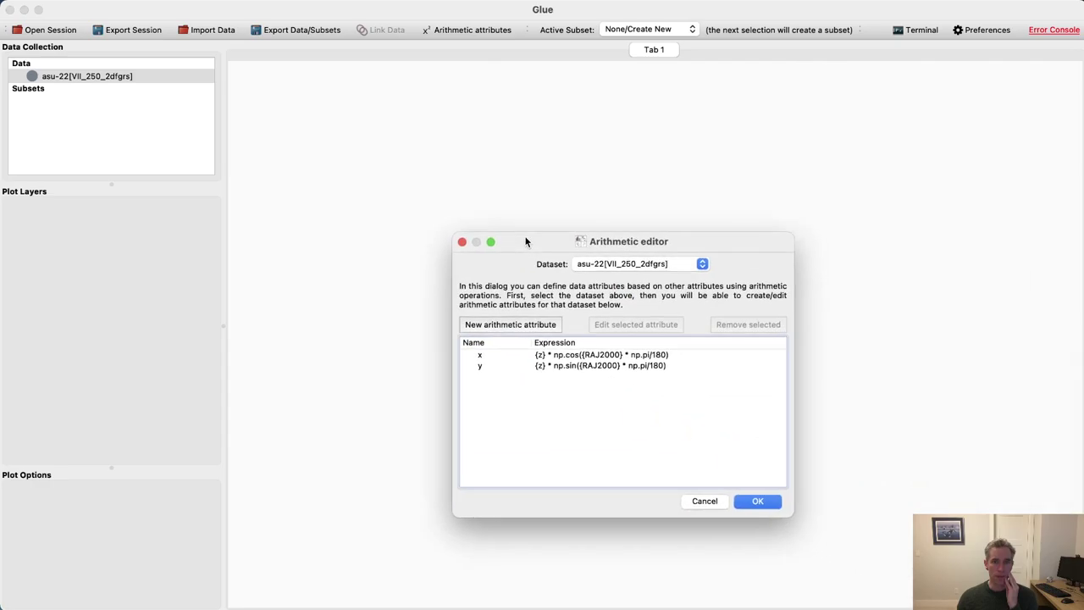
Step: Start a new arithmetic attribute named b_r with {Bjmag_S} in its expression
click(517, 322)
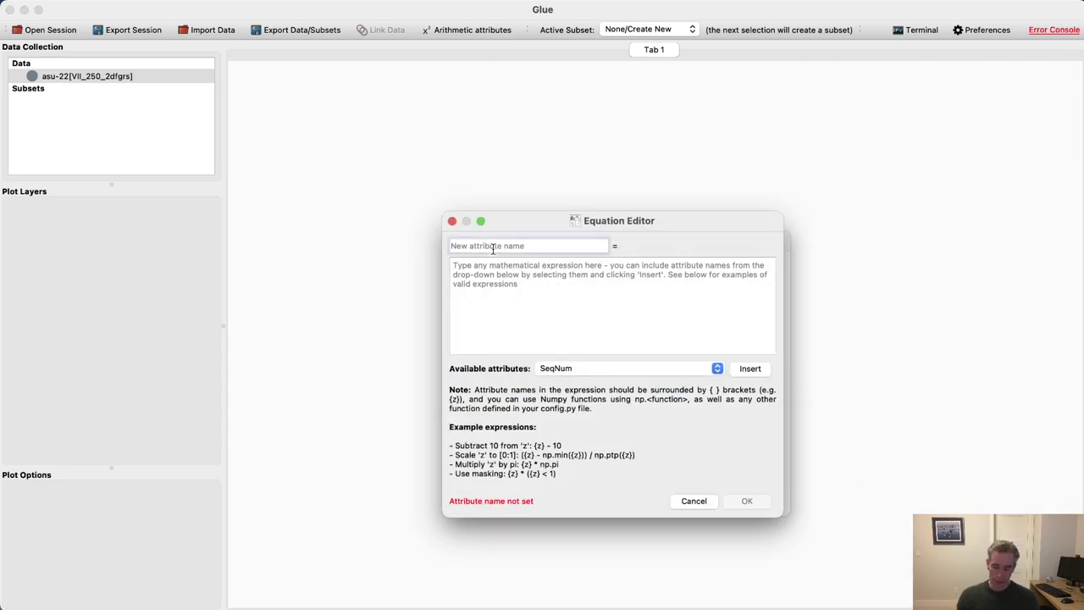
text(b_r)
click(530, 283)
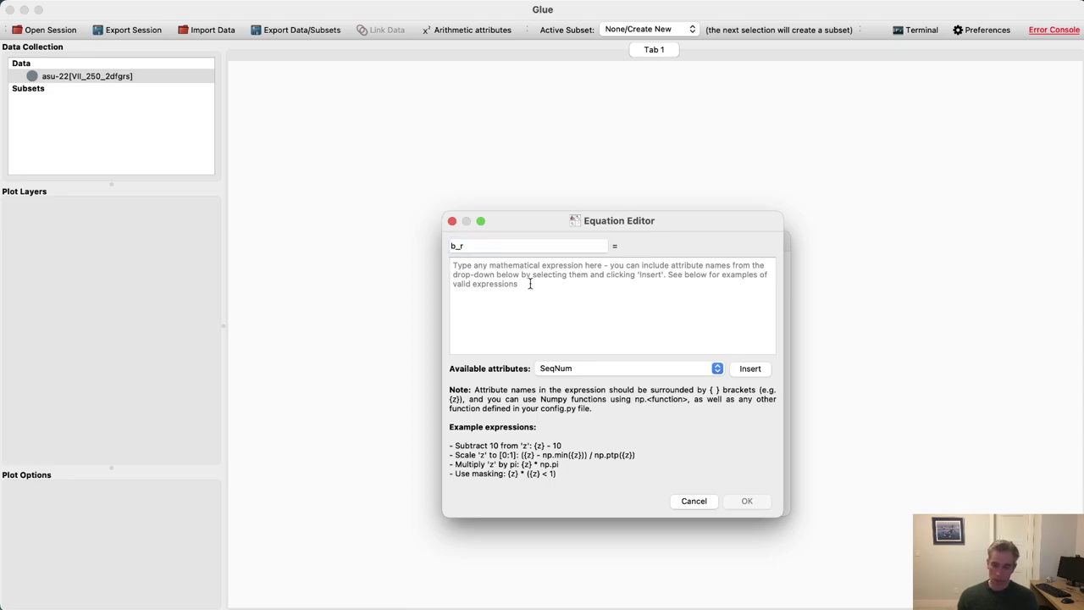
click(600, 368)
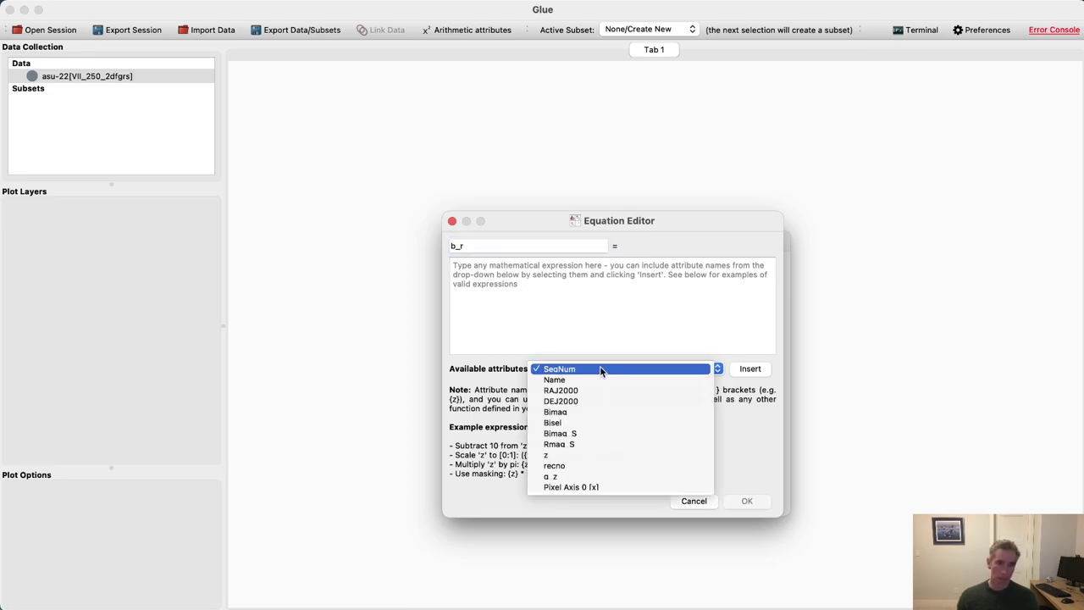
click(602, 421)
click(656, 368)
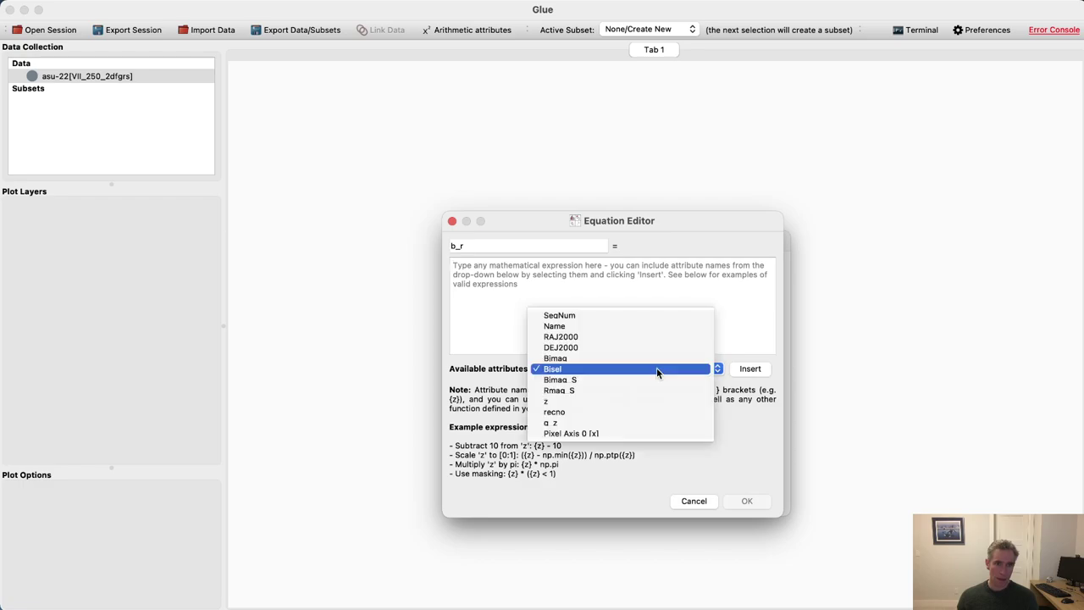
click(653, 376)
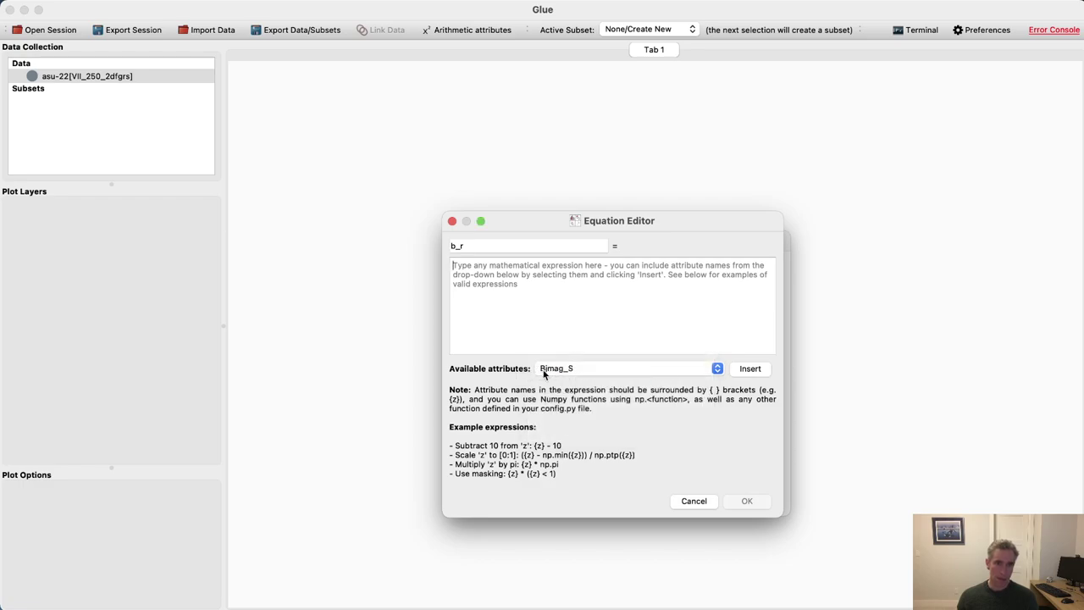
click(755, 367)
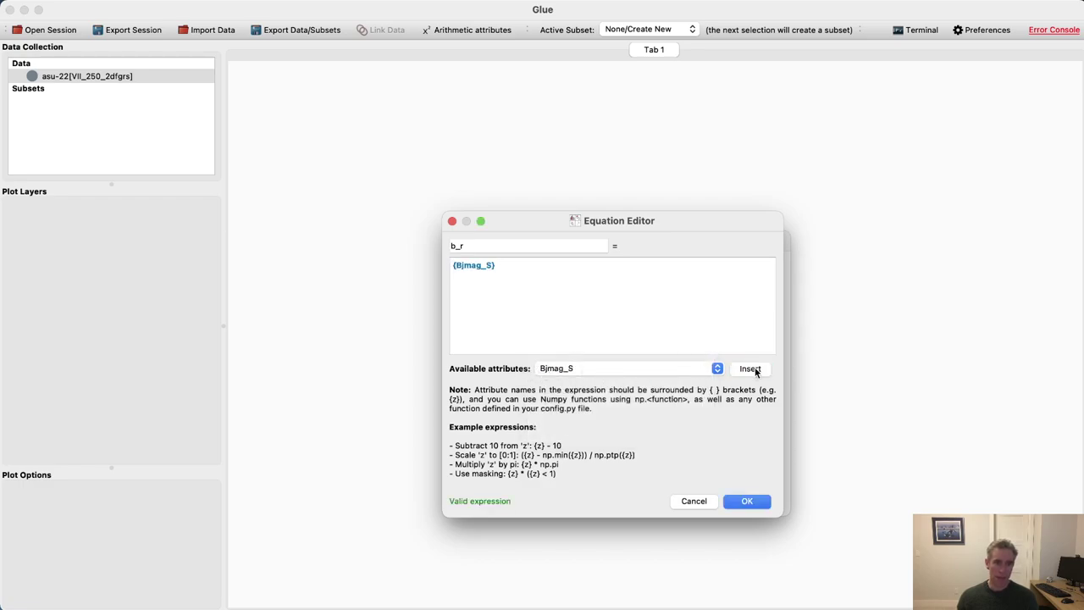
Step: Complete the b_r expression as {Bjmag_S}-{Rmag_S} and save it
text(-)
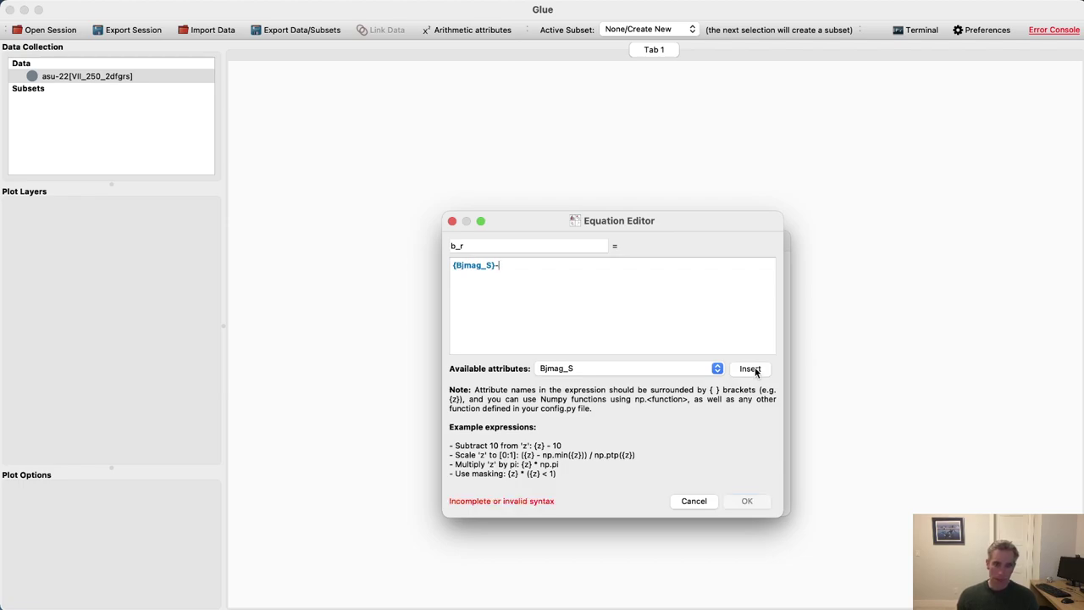
click(543, 373)
click(557, 390)
click(570, 365)
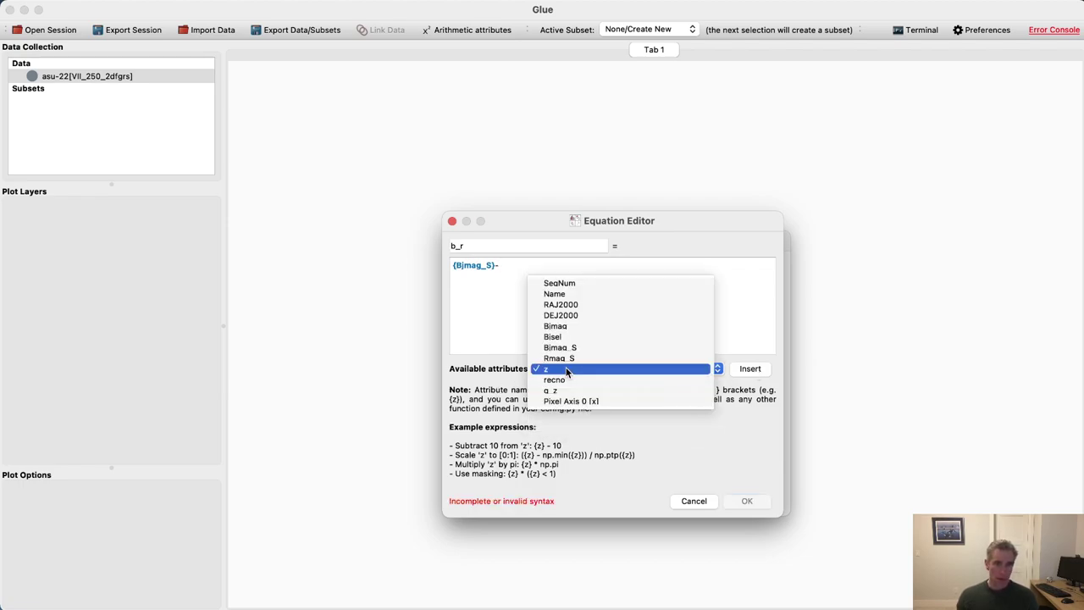
click(571, 359)
click(750, 368)
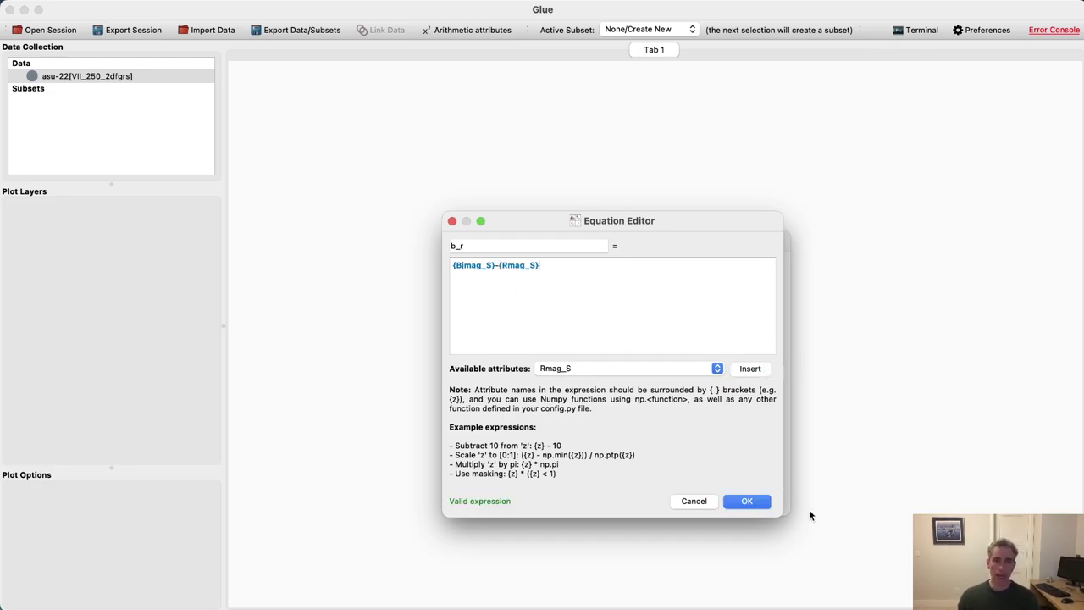
click(745, 503)
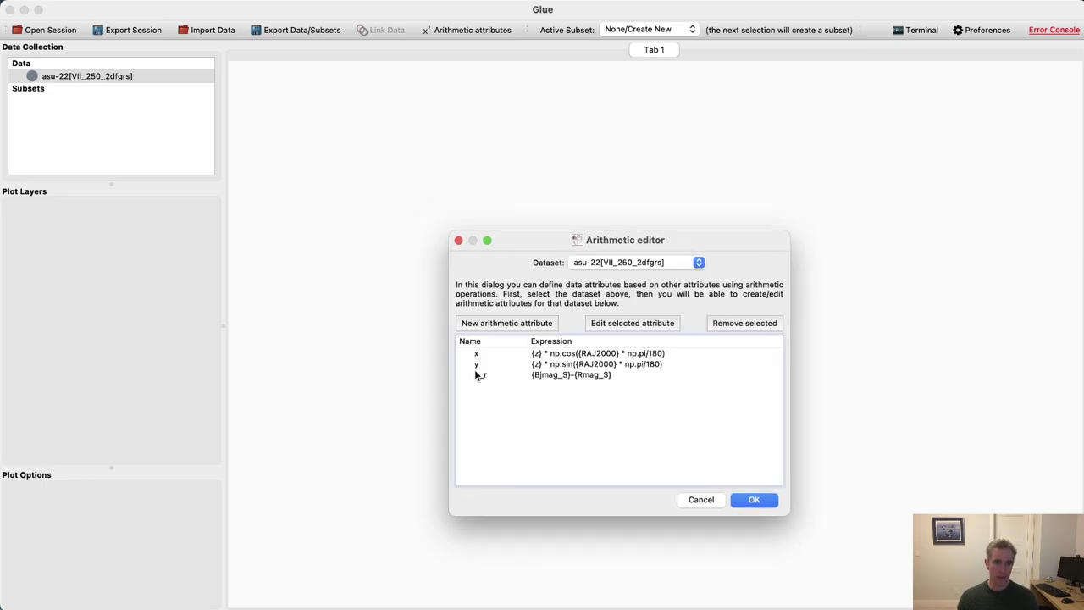
Step: Plot b_r against redshift z in a new, enlarged 2D Scatter viewer
click(755, 499)
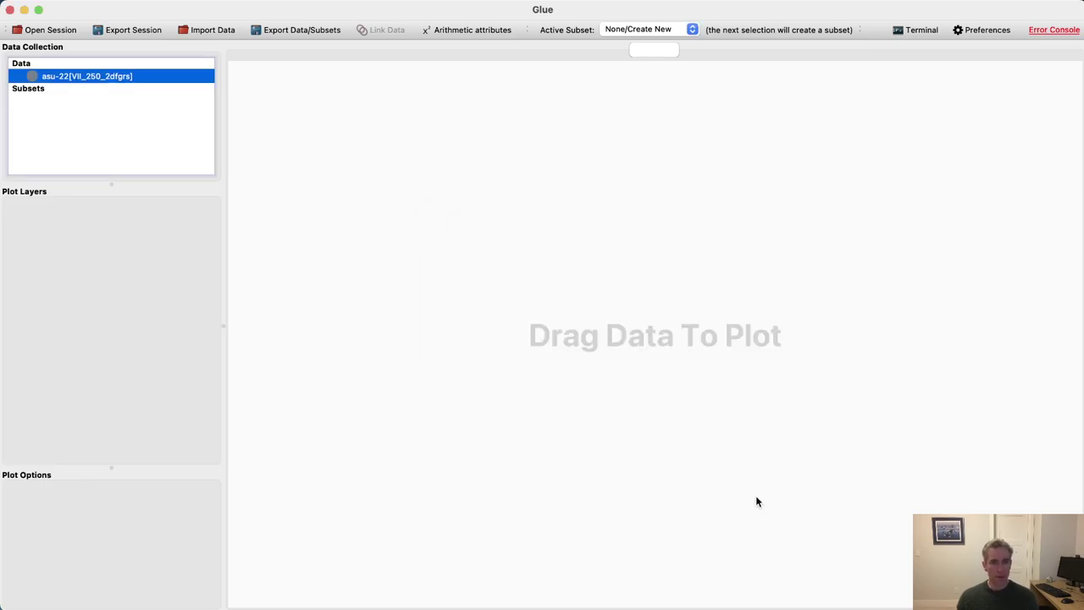
drag(82, 72, 546, 247)
click(938, 520)
click(131, 438)
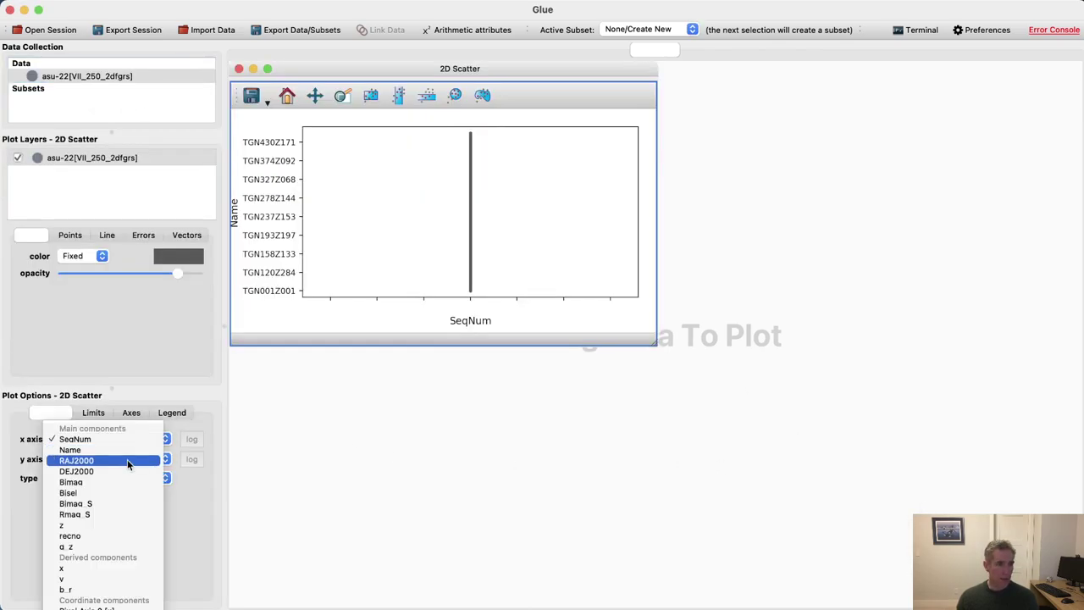
click(103, 526)
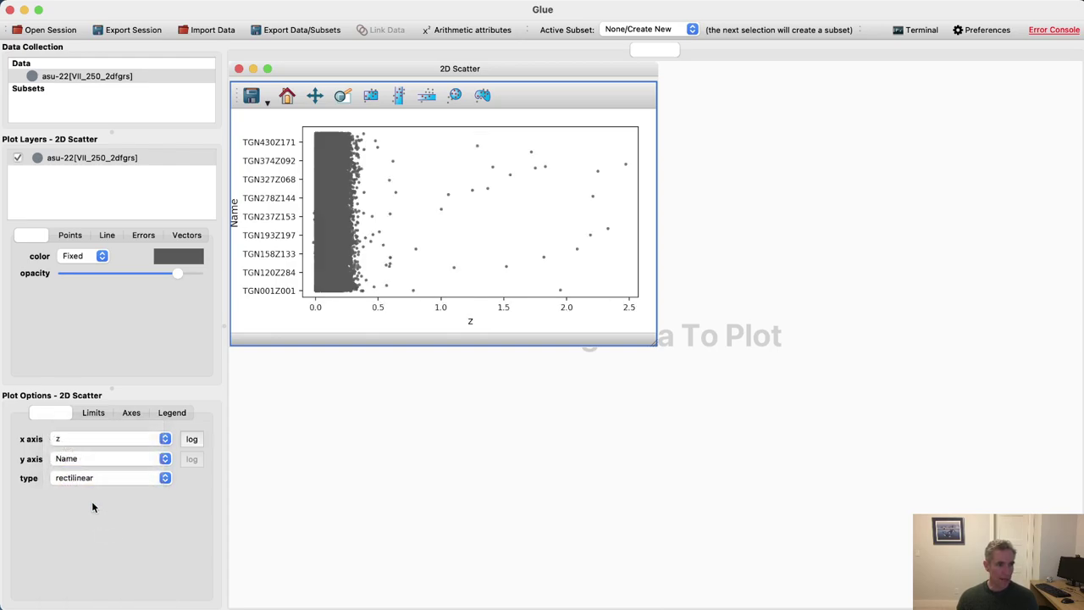
click(86, 459)
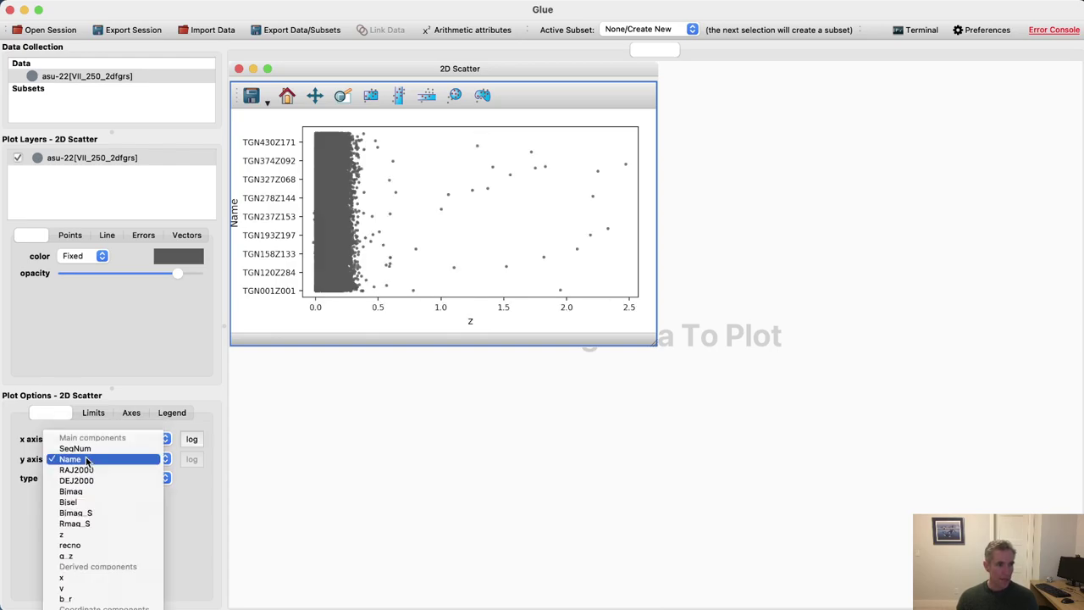
click(85, 599)
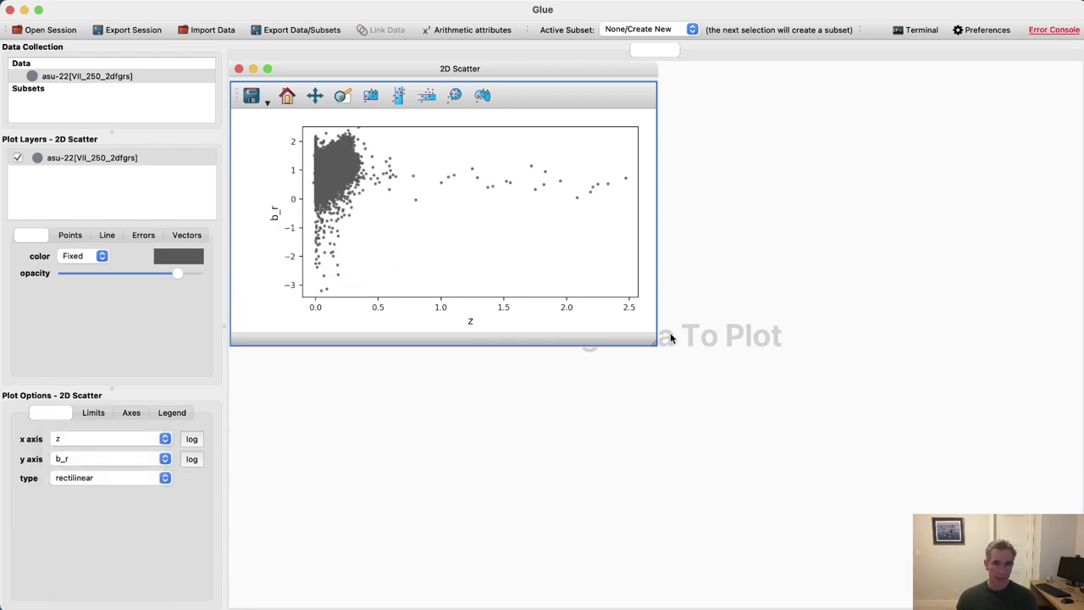
drag(655, 340, 985, 527)
click(343, 96)
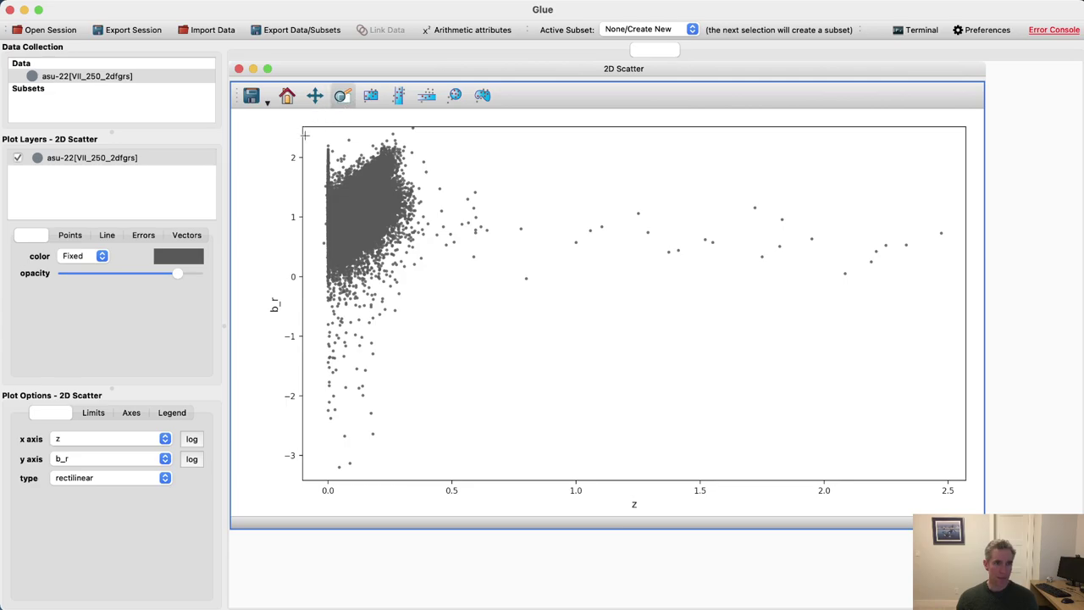
Step: Zoom the b_r vs z plot to z about 0–0.38 and b_r about −0.2–2.2
drag(315, 134, 476, 331)
drag(316, 148, 755, 419)
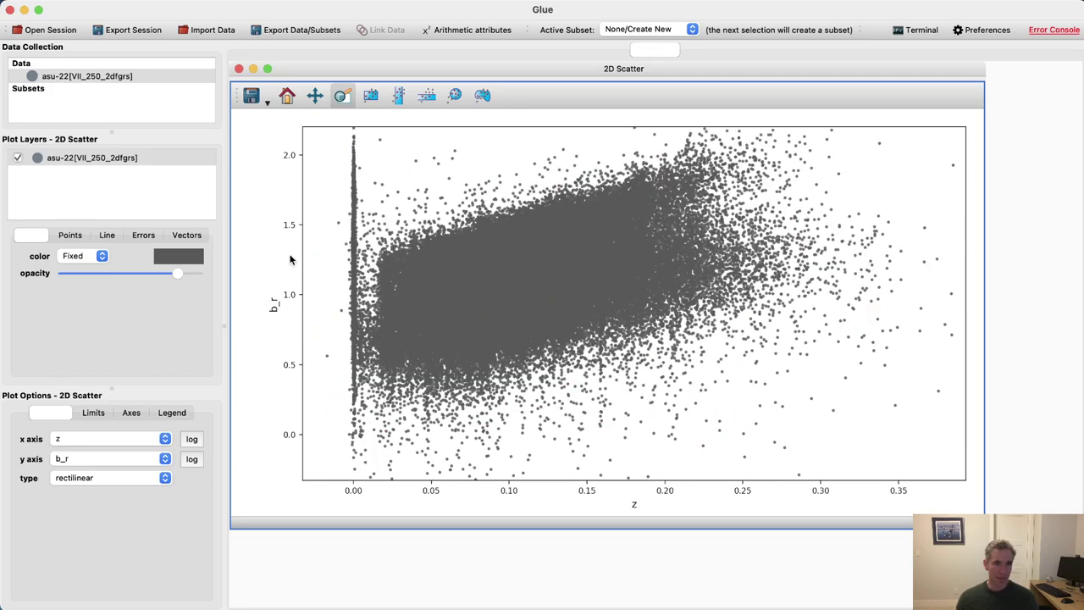